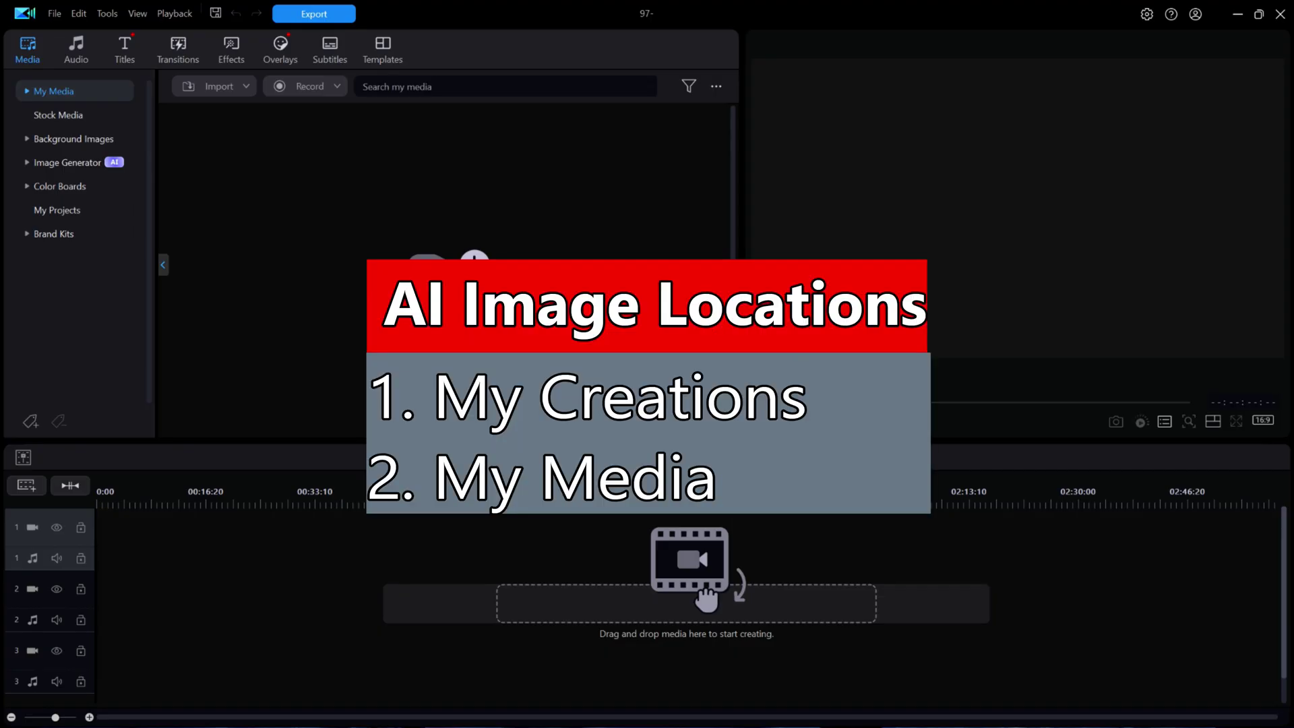
Browse the Text Prompt generator's My Creations gallery, then close it and the Text Prompt window
{"action": "left_click", "coordinate": [28, 165]}
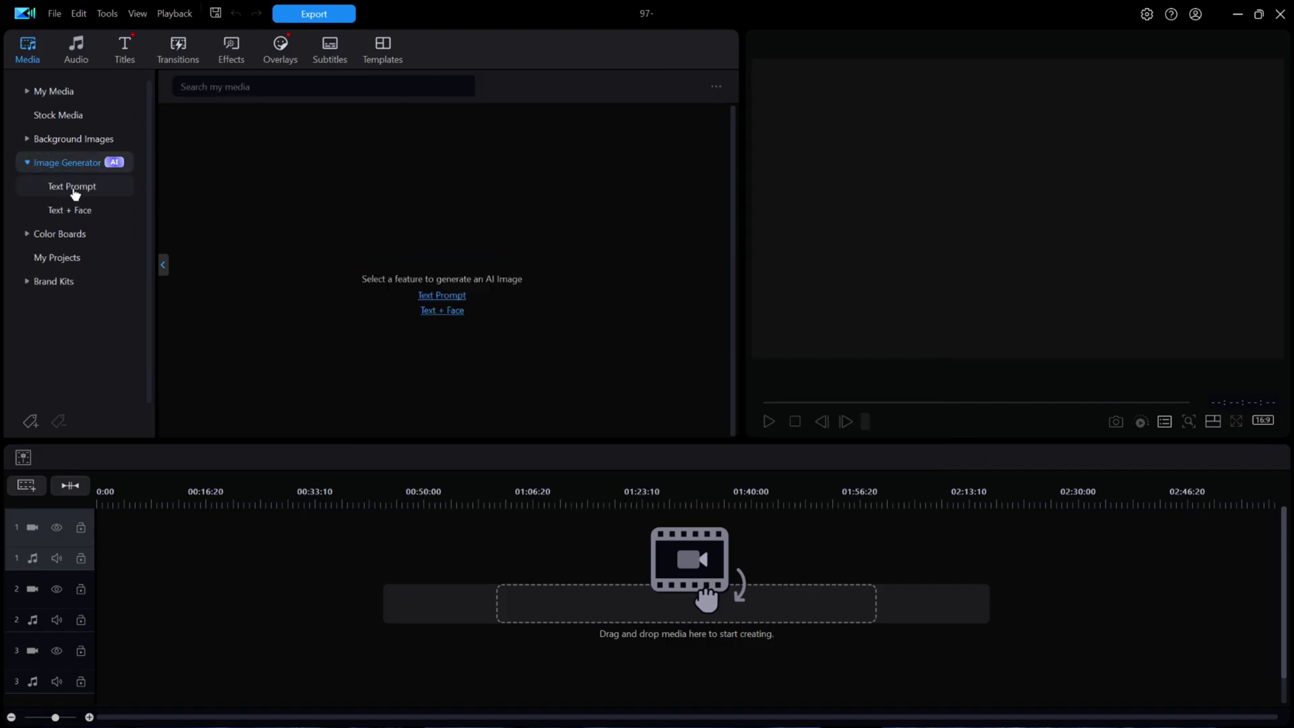
{"action": "left_click", "coordinate": [73, 188]}
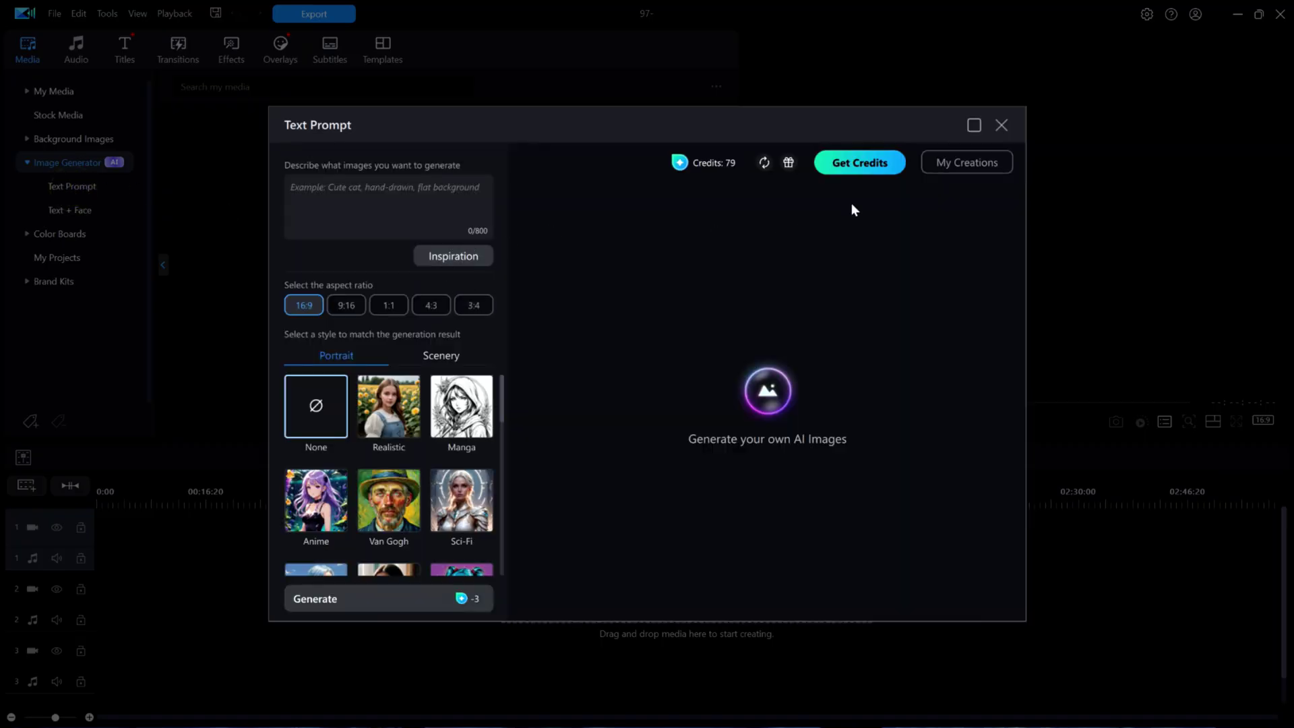
{"action": "left_click", "coordinate": [992, 162]}
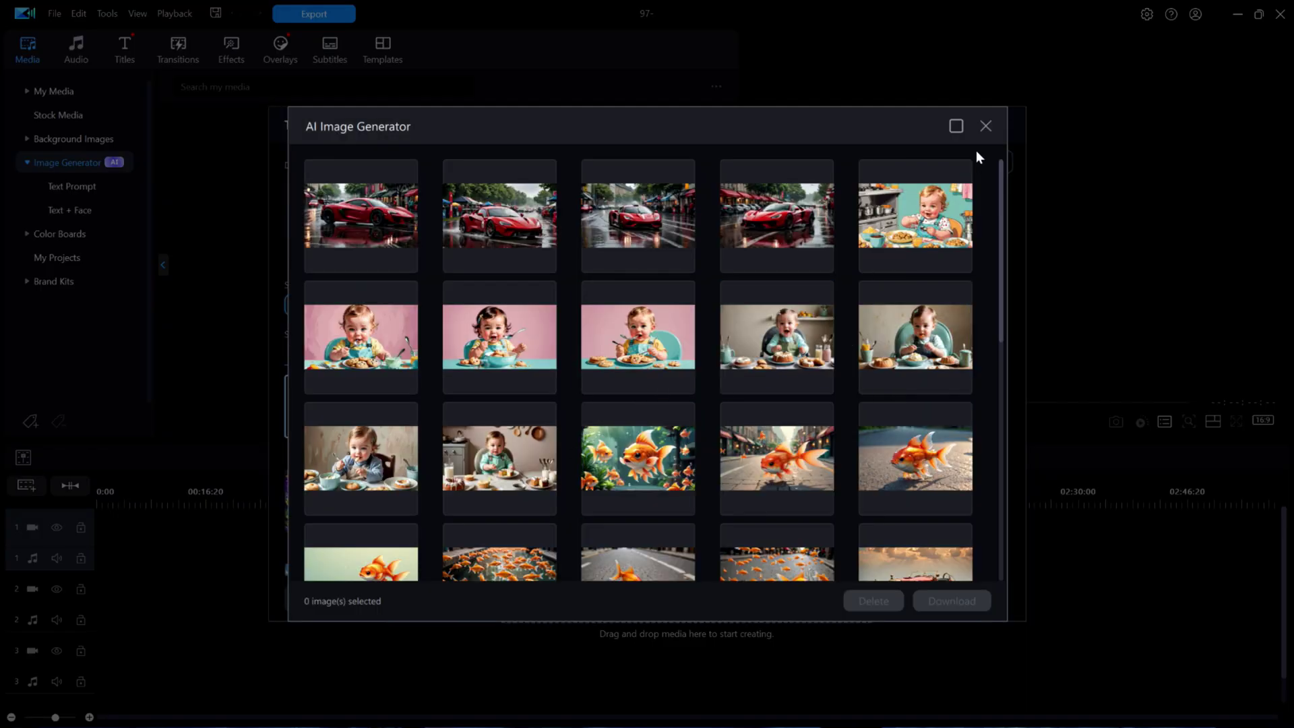
{"action": "left_click", "coordinate": [984, 127]}
{"action": "left_click", "coordinate": [1000, 125]}
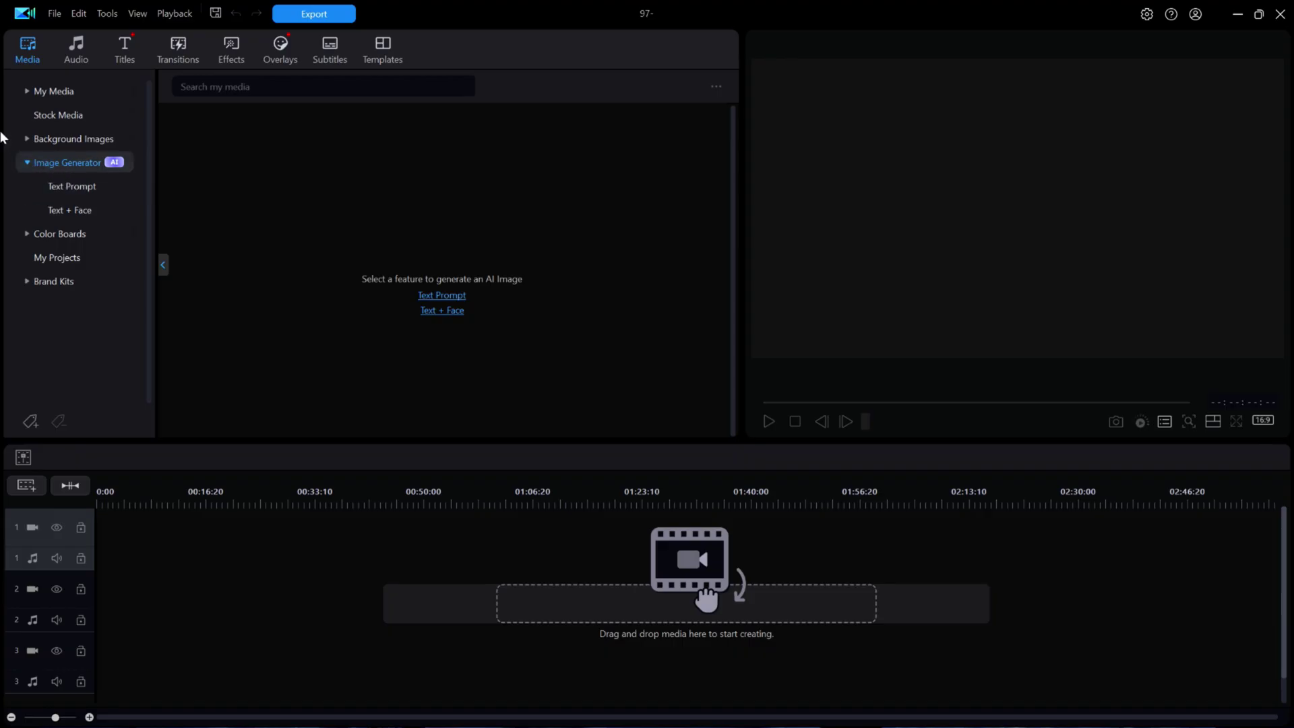
Preview the red car AI Image.jpg in My Media's AI Generated Images folder and bring up its menu
{"action": "left_click", "coordinate": [25, 91]}
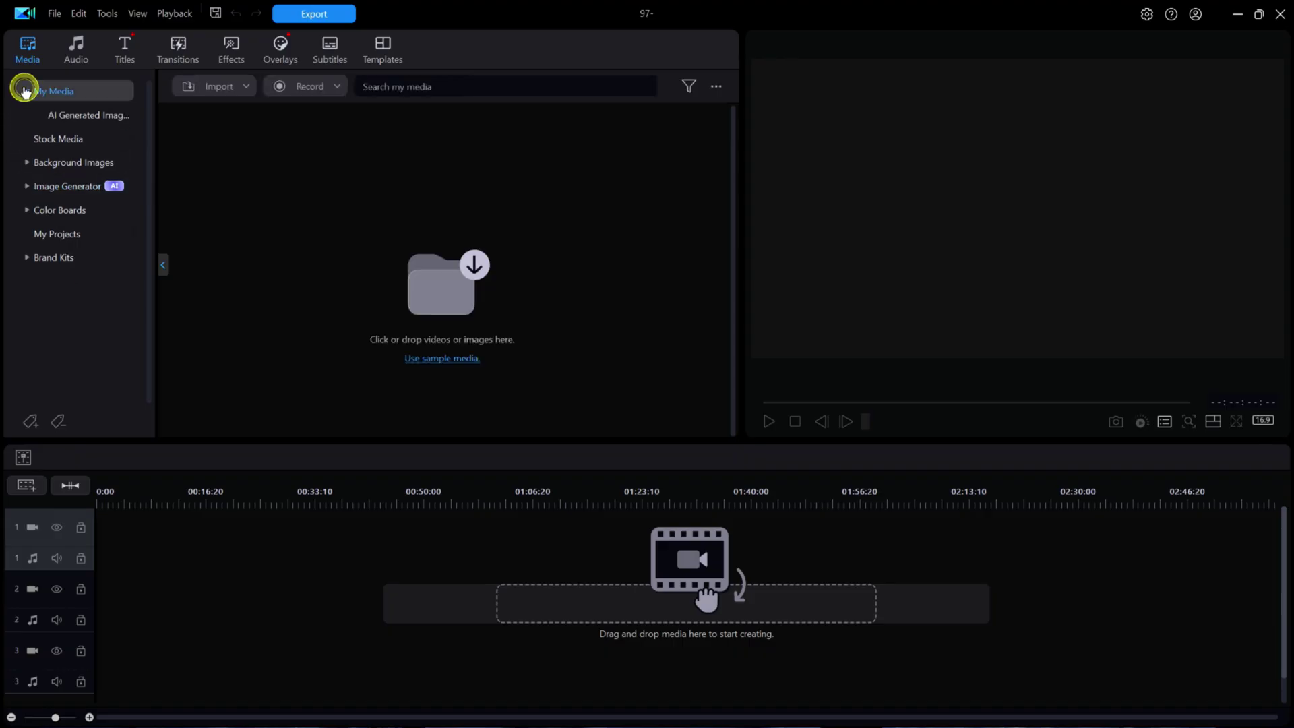
{"action": "left_click", "coordinate": [83, 116]}
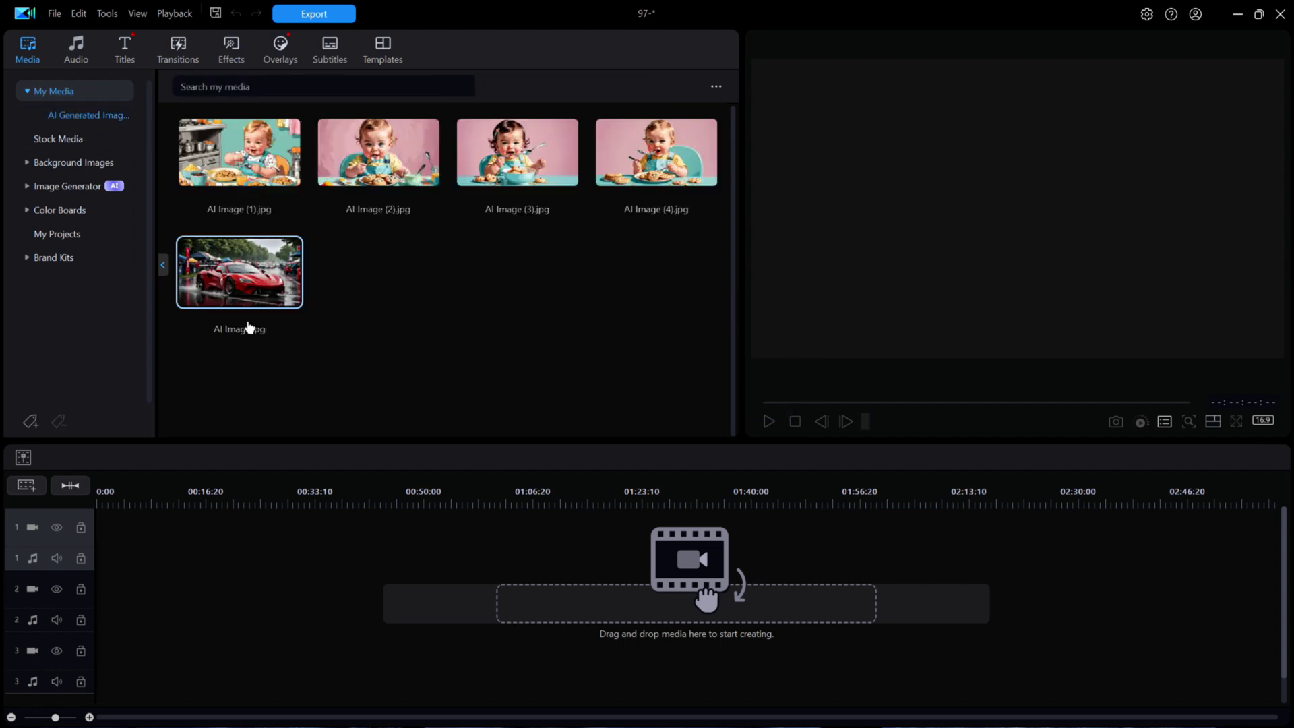
{"action": "left_click", "coordinate": [230, 280]}
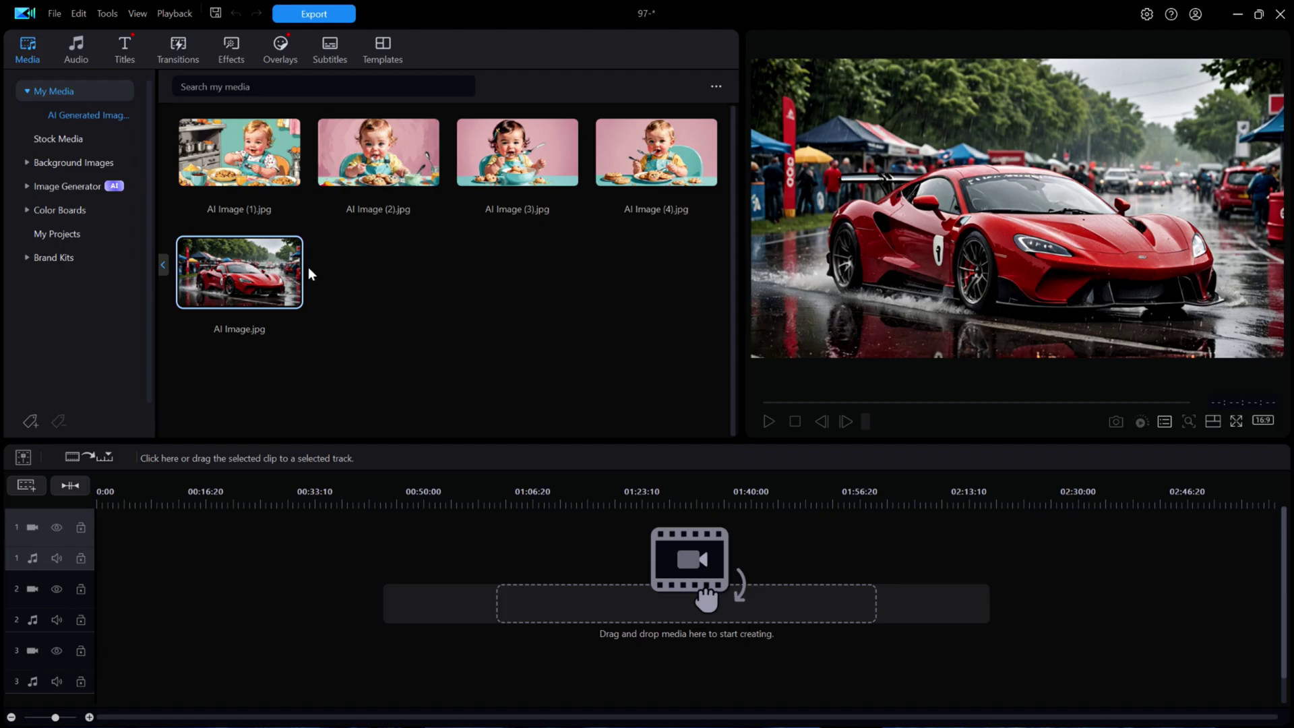
{"action": "right_click", "coordinate": [234, 269]}
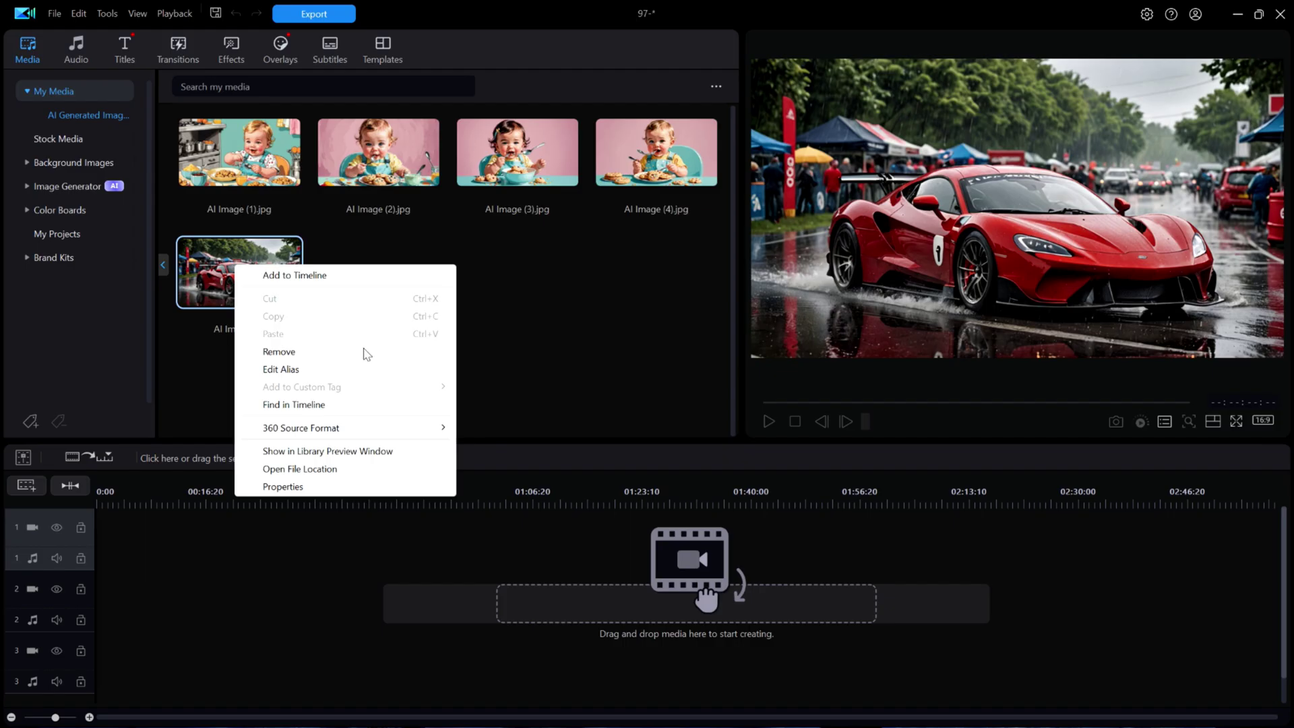
{"action": "left_click", "coordinate": [554, 321]}
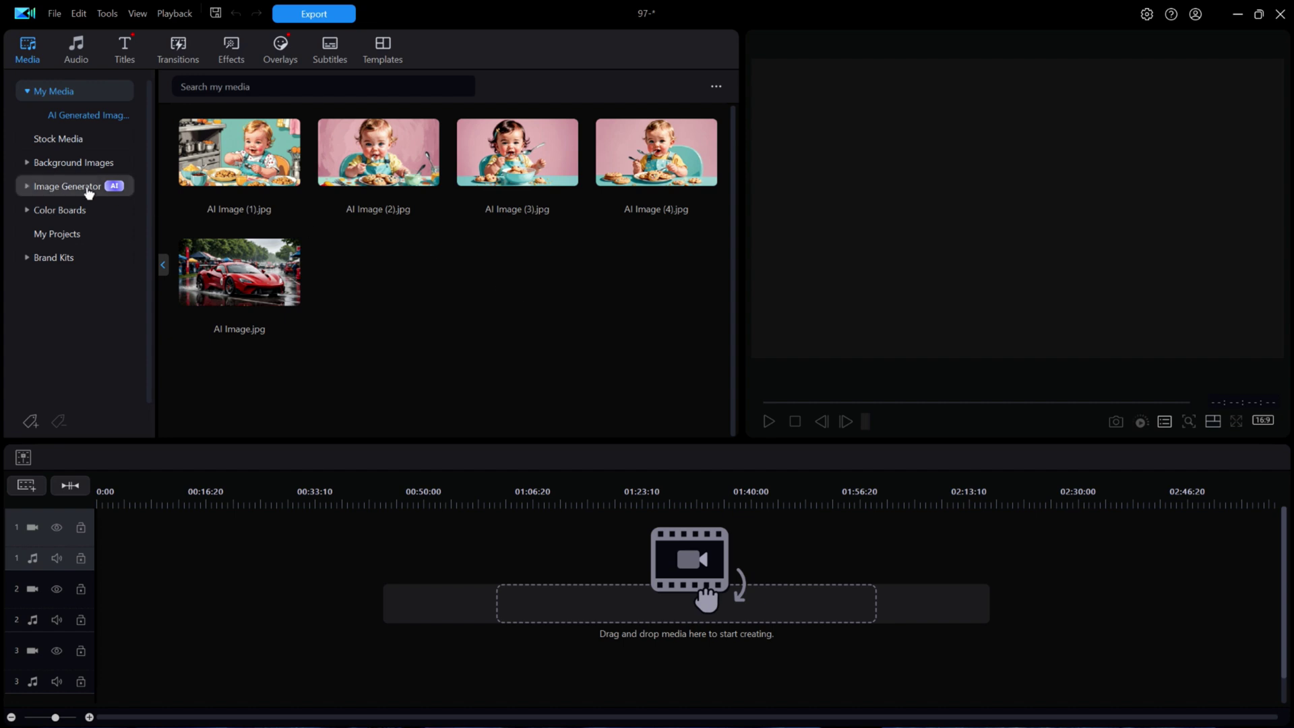
Reopen the My Creations gallery, check the second red car image, and add the first baby image
{"action": "left_click", "coordinate": [24, 185]}
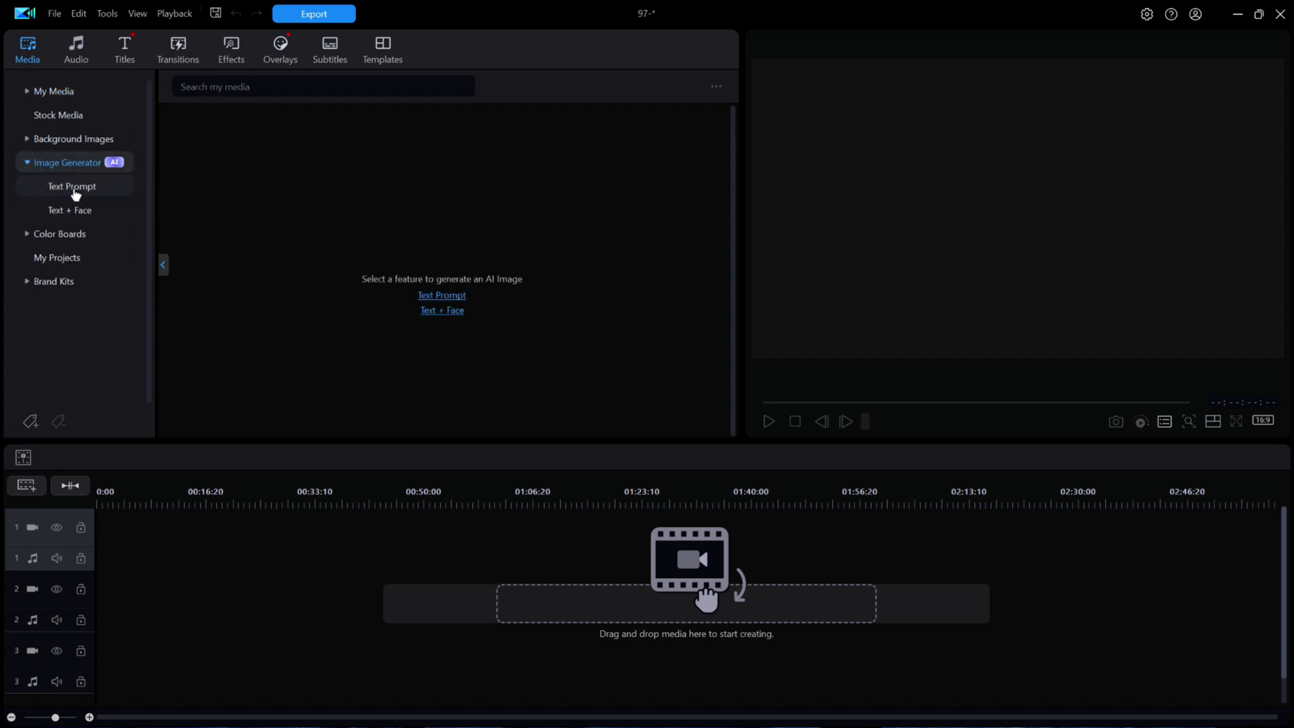
{"action": "left_click", "coordinate": [73, 188]}
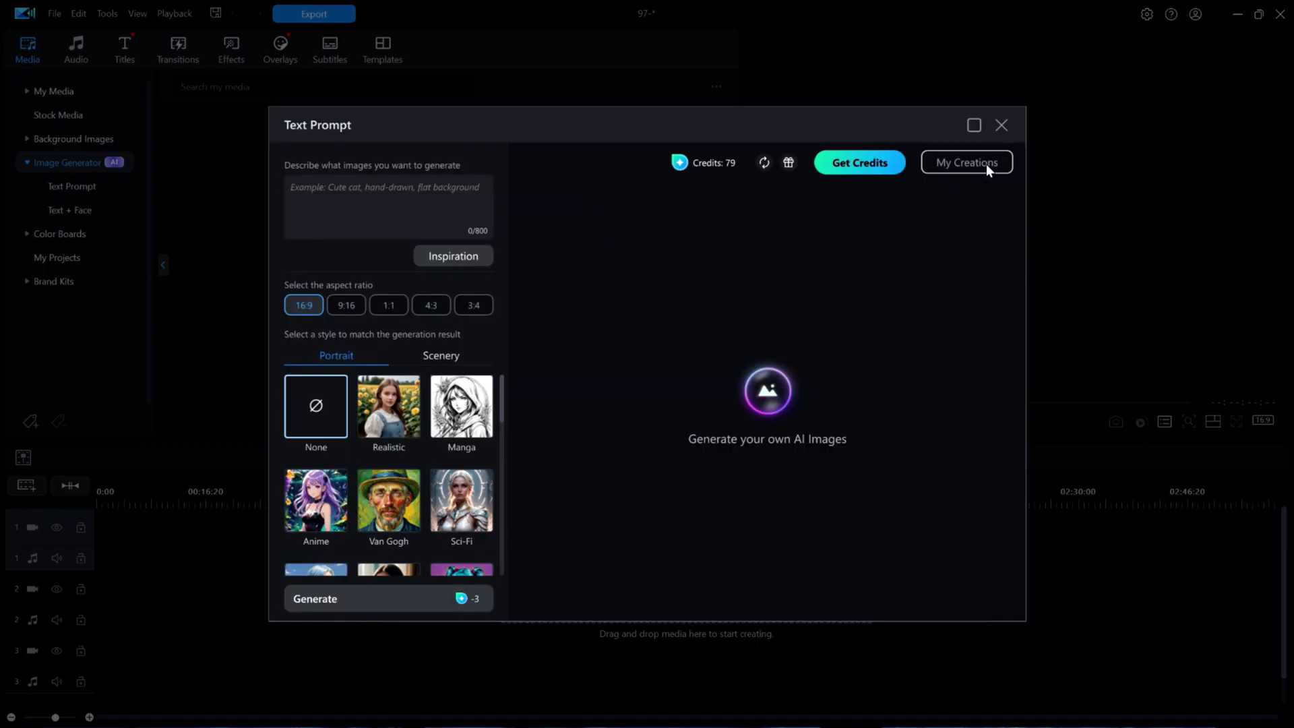
{"action": "left_click", "coordinate": [986, 164]}
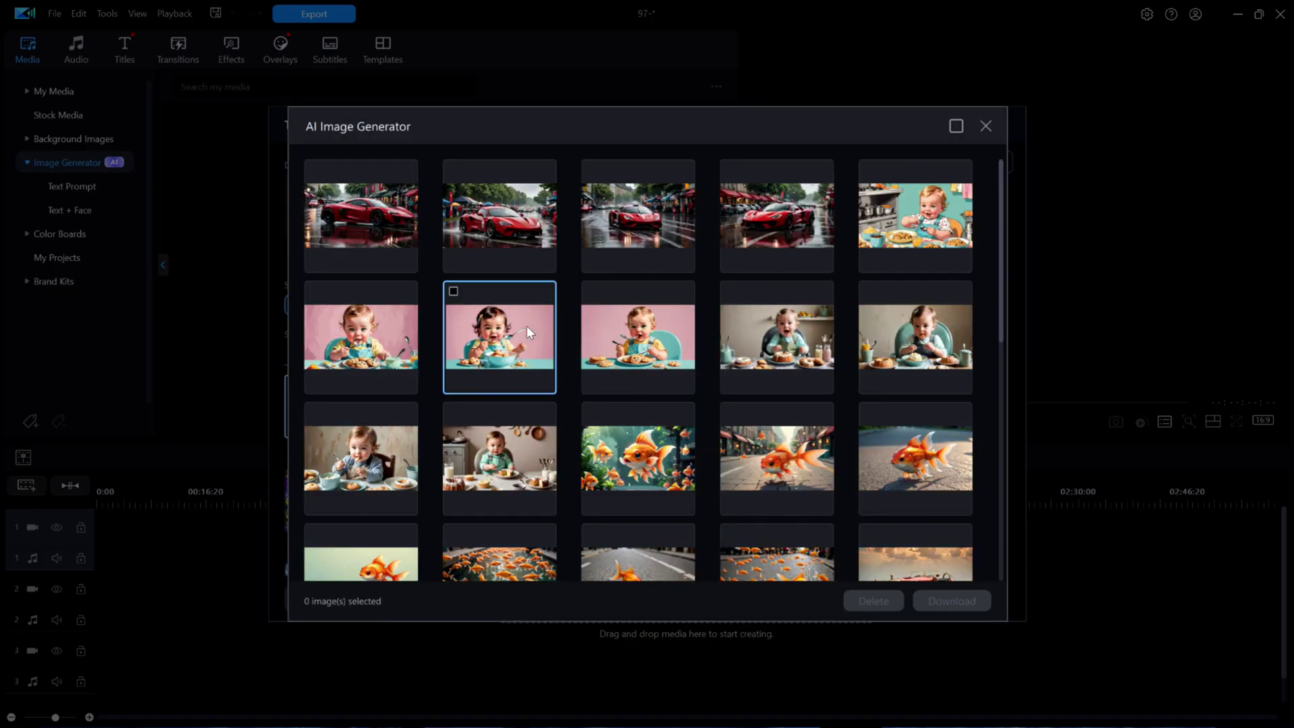
{"action": "right_click", "coordinate": [498, 221]}
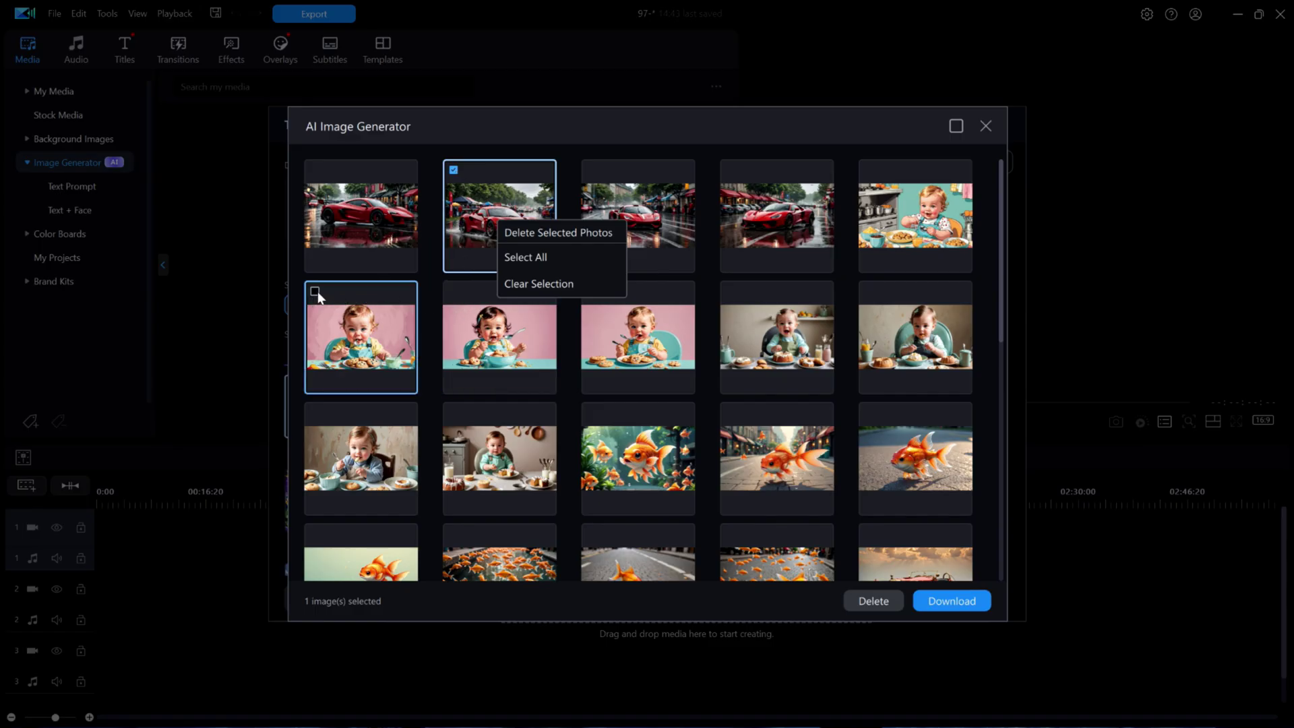
{"action": "left_click", "coordinate": [317, 291]}
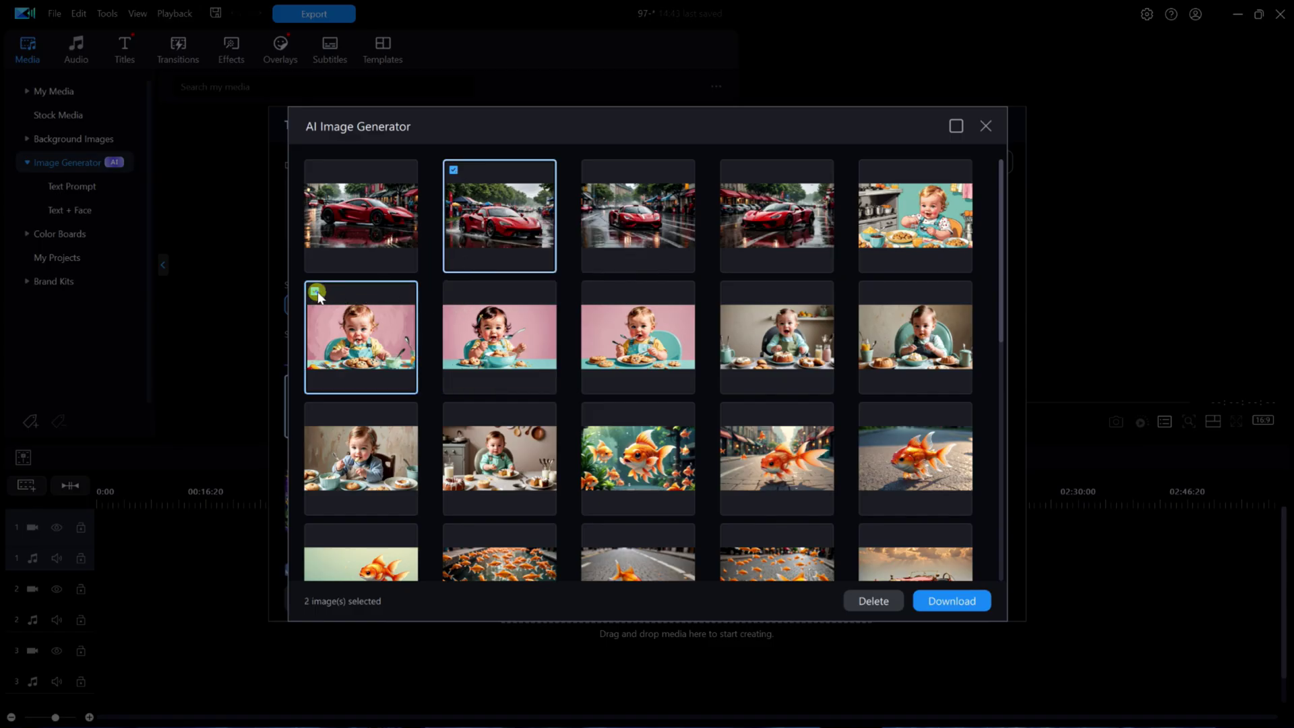
Check the remaining four baby images, review the selection menu, then clear the selection
{"action": "left_click", "coordinate": [453, 291]}
{"action": "left_click", "coordinate": [593, 292]}
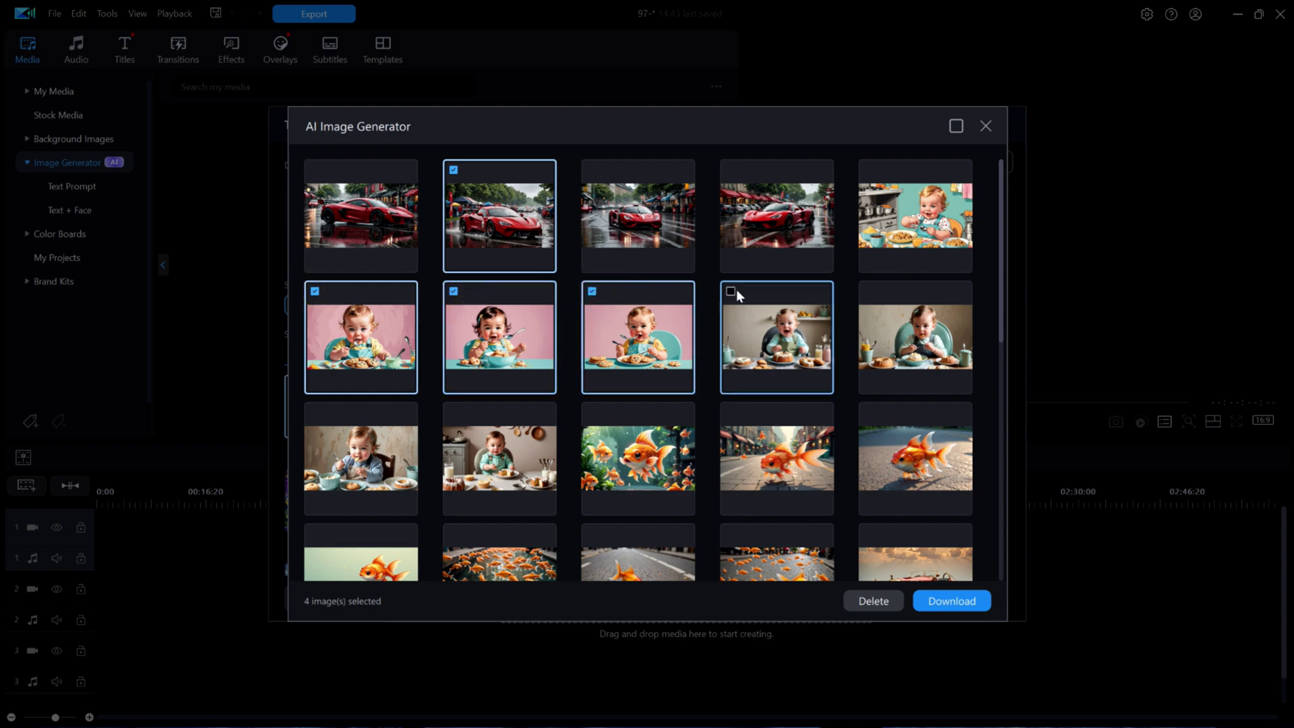
{"action": "left_click", "coordinate": [731, 292]}
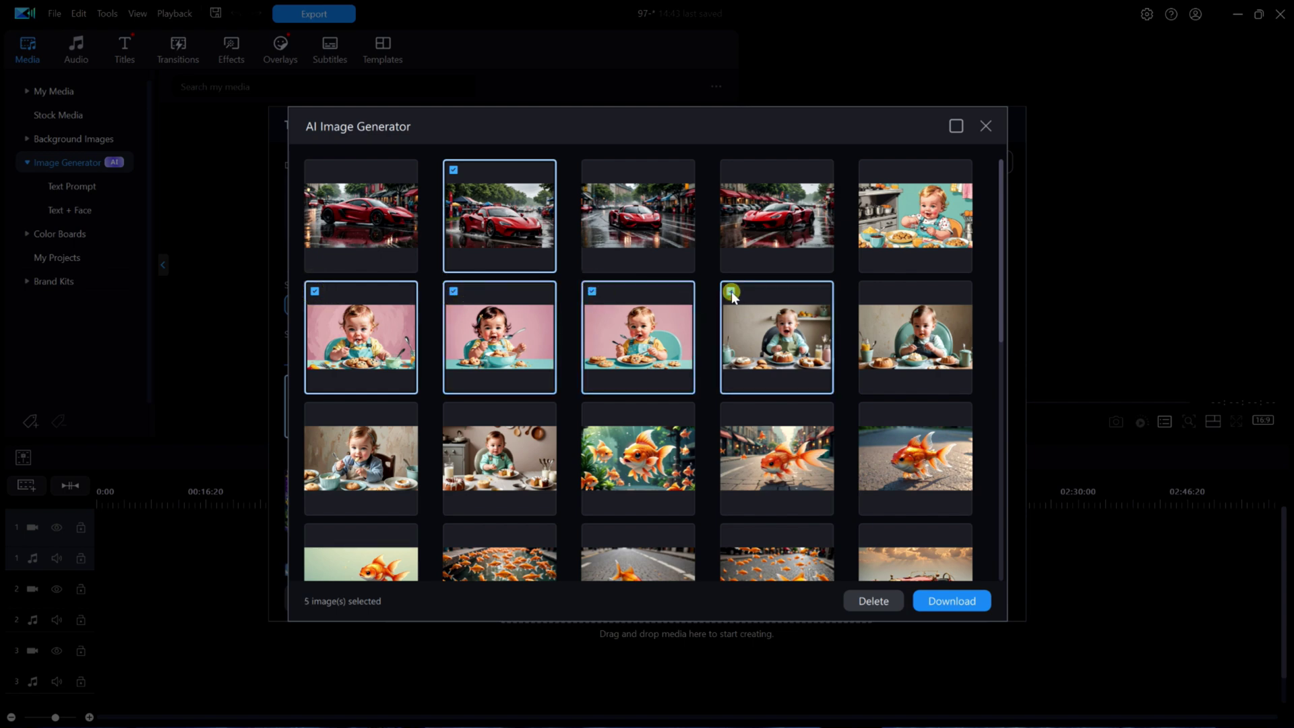
{"action": "left_click", "coordinate": [870, 293]}
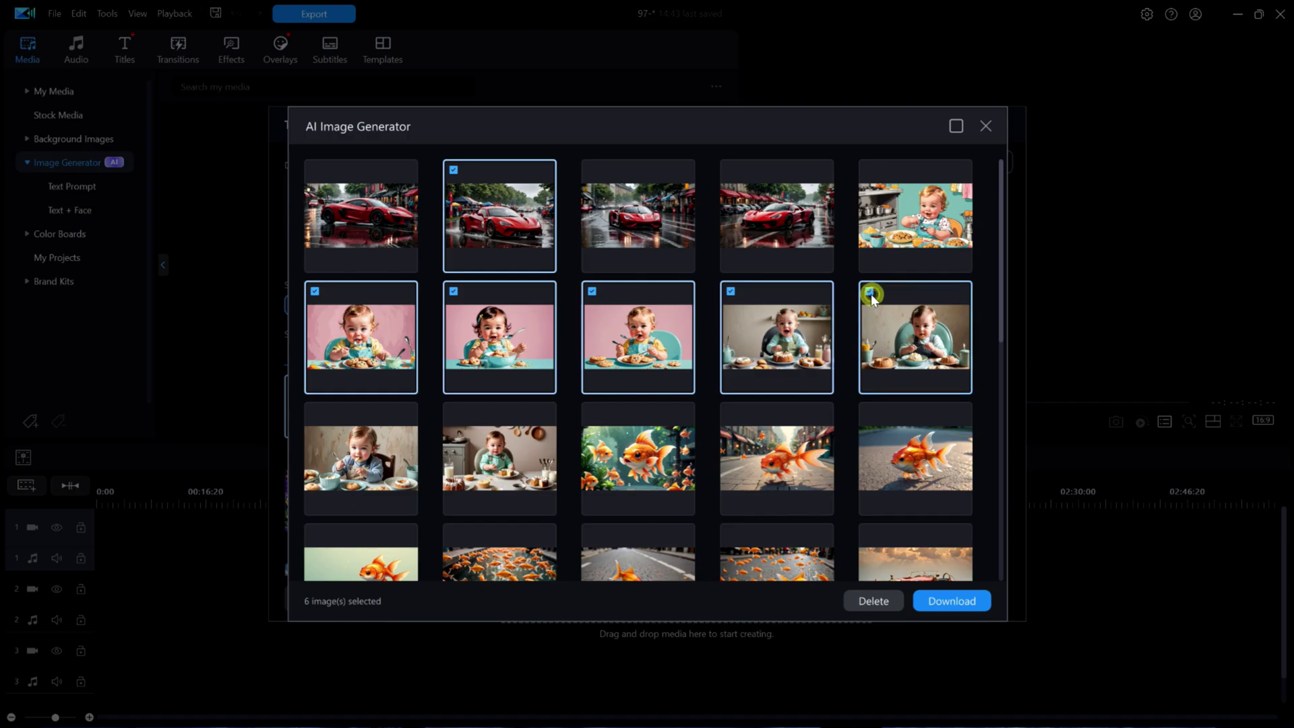
{"action": "right_click", "coordinate": [622, 327]}
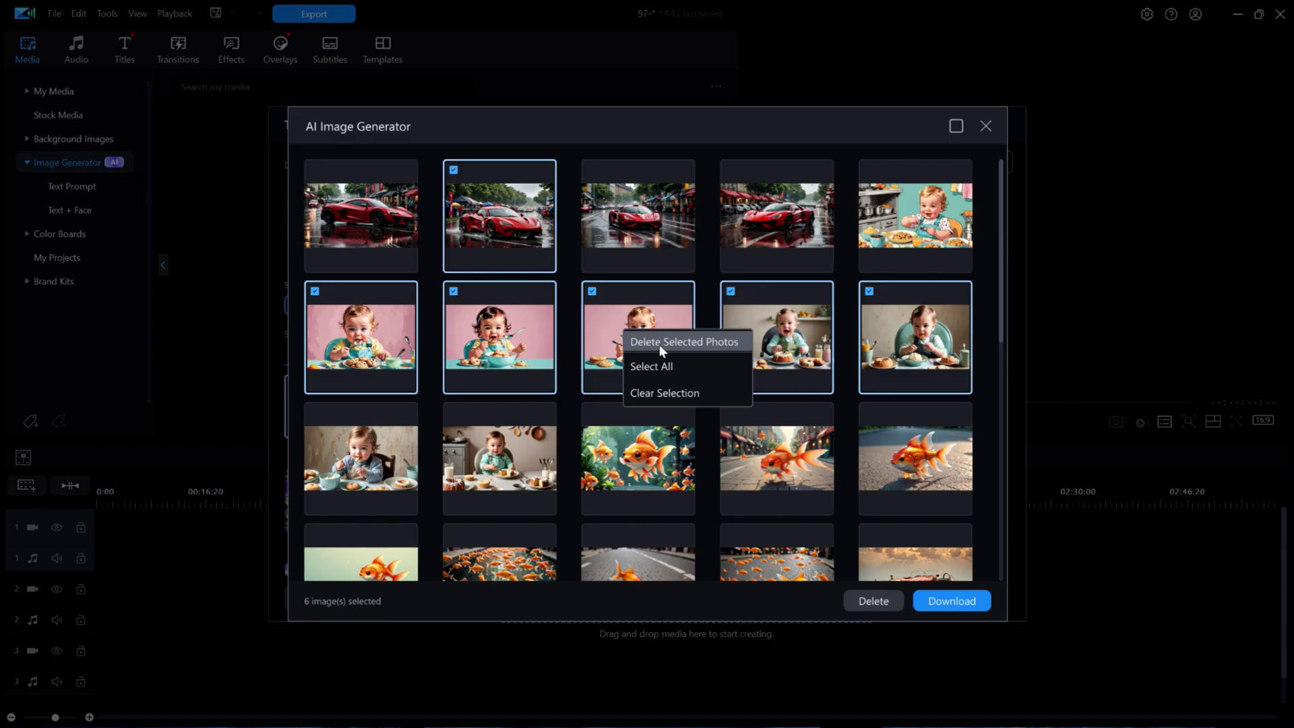
{"action": "left_click", "coordinate": [656, 395]}
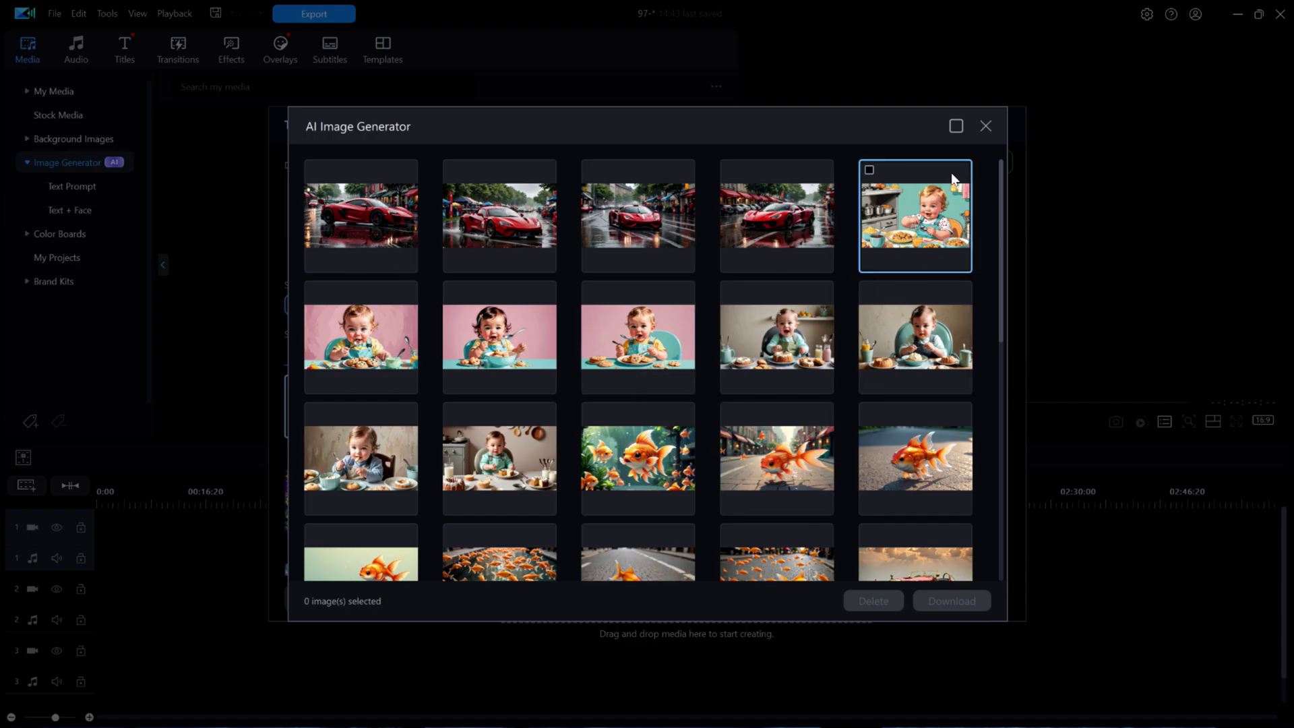
Enlarge the second car image to see its Realistic 'red race car, rain drenched' prompt, then close it
{"action": "left_click", "coordinate": [492, 215]}
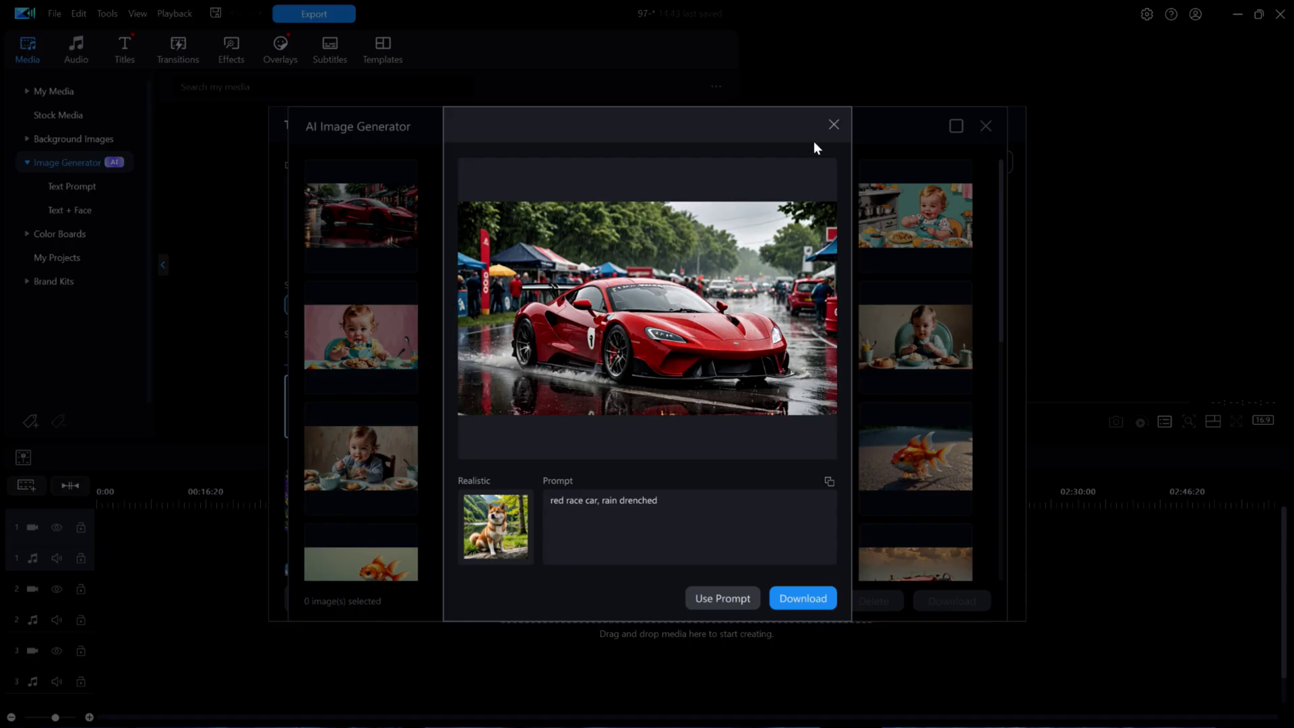
{"action": "left_click", "coordinate": [833, 125]}
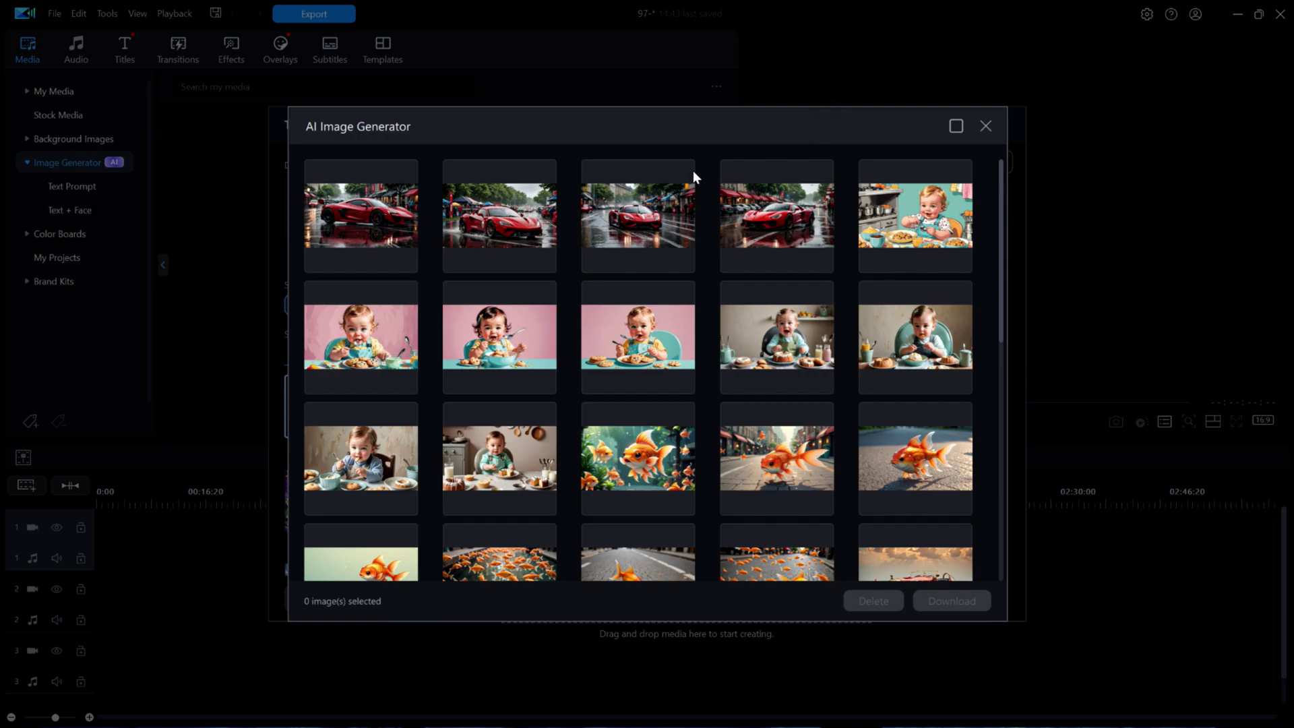
Delete the second red car image with Delete Selected Photos, confirming with Yes
{"action": "right_click", "coordinate": [500, 225]}
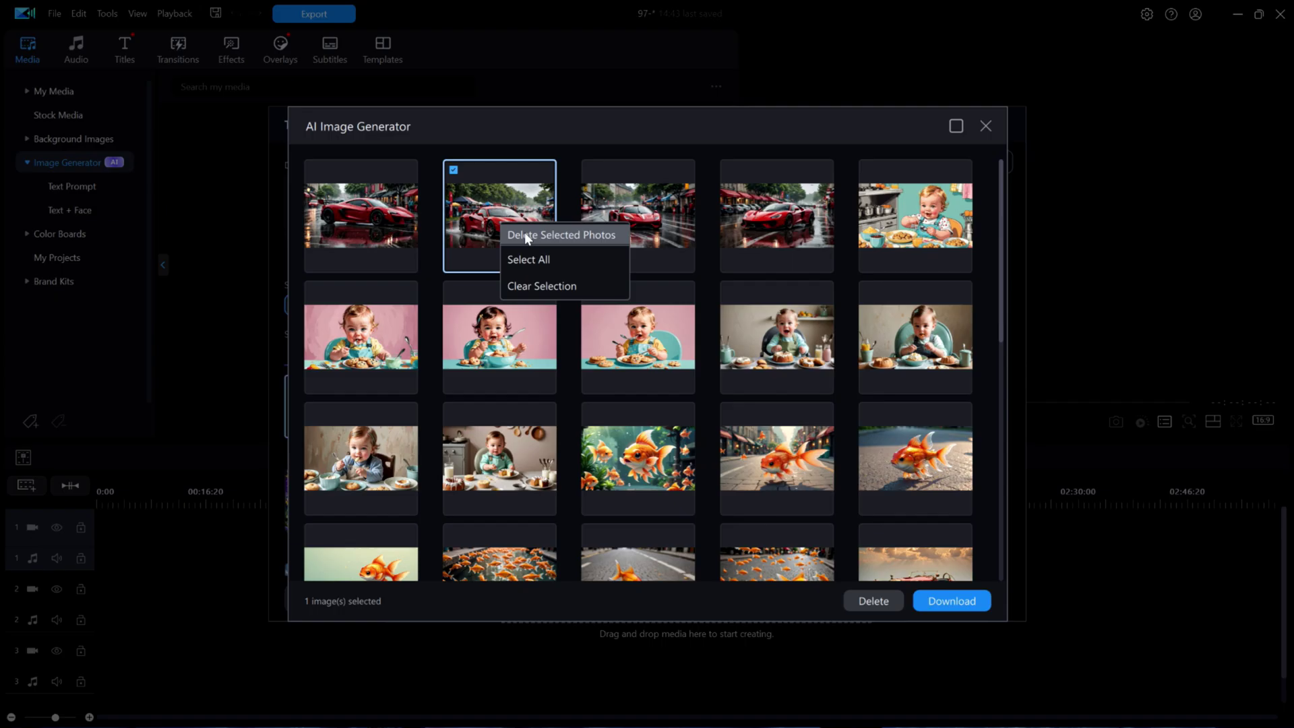
{"action": "left_click", "coordinate": [524, 233]}
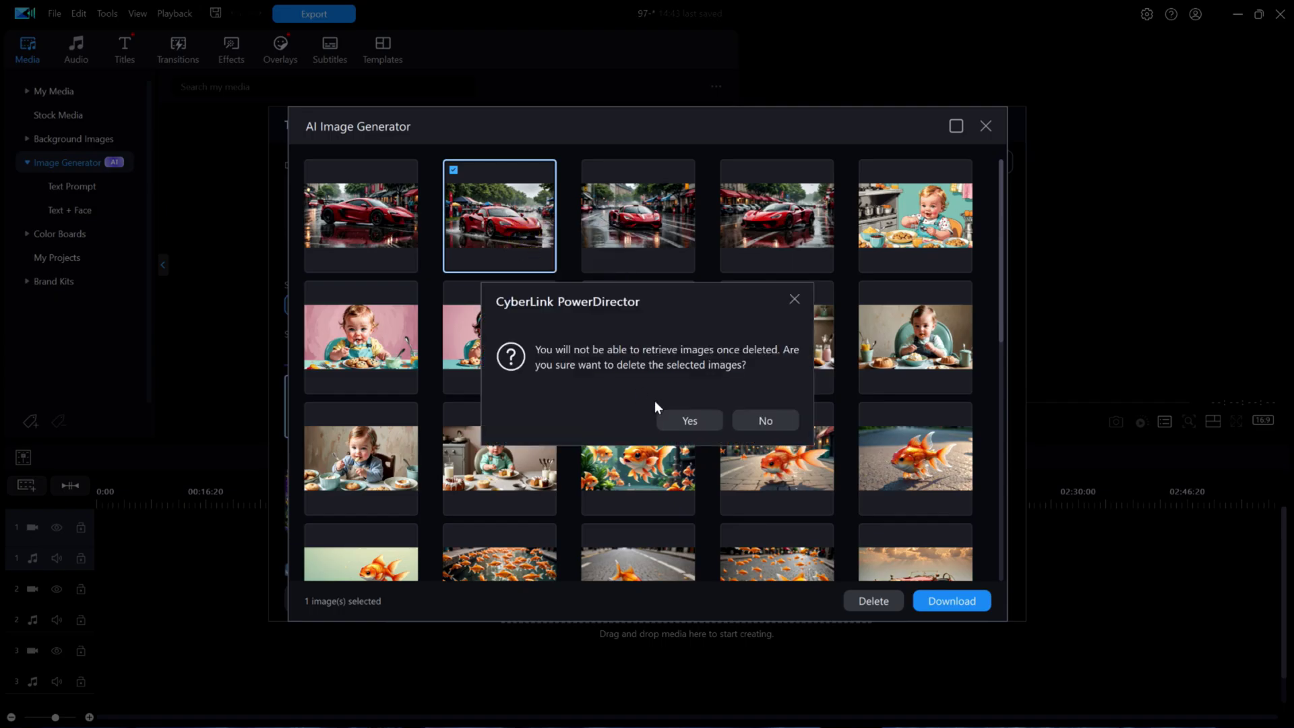
{"action": "left_click", "coordinate": [704, 424]}
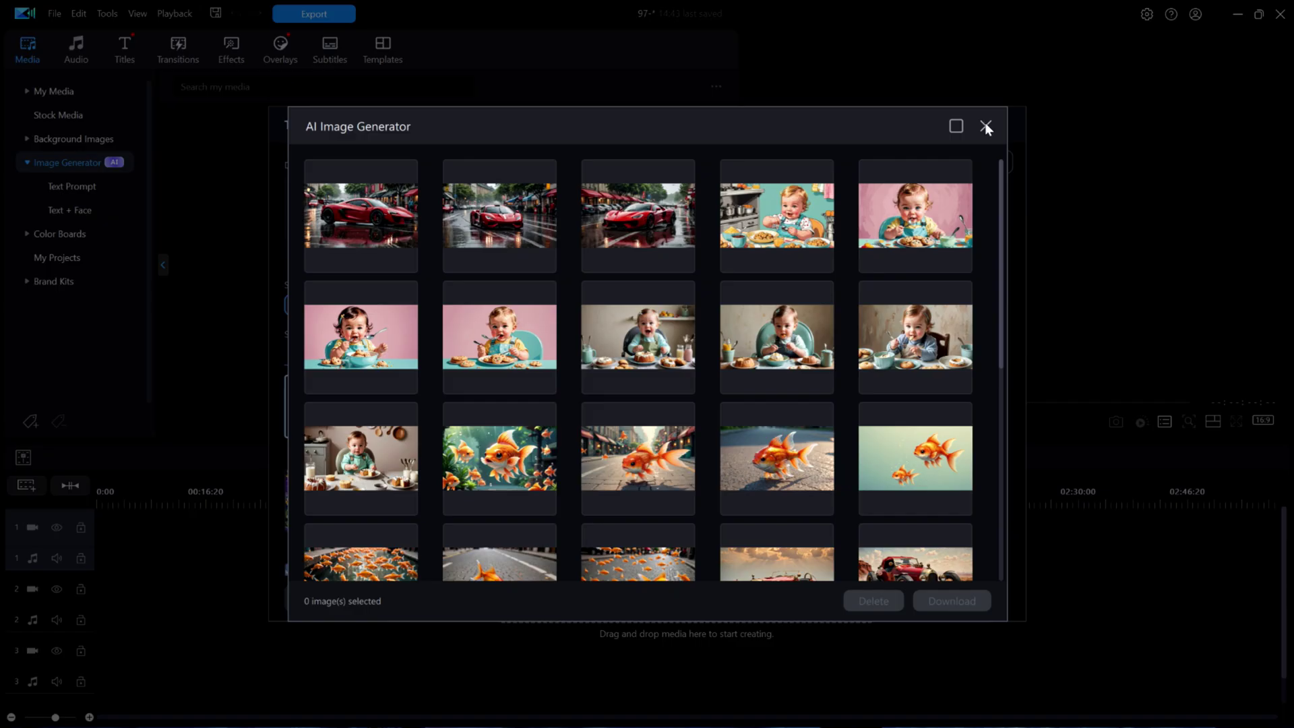
Close the creations gallery and Text Prompt window, then preview AI Image.jpg in AI Generated Images
{"action": "left_click", "coordinate": [985, 125]}
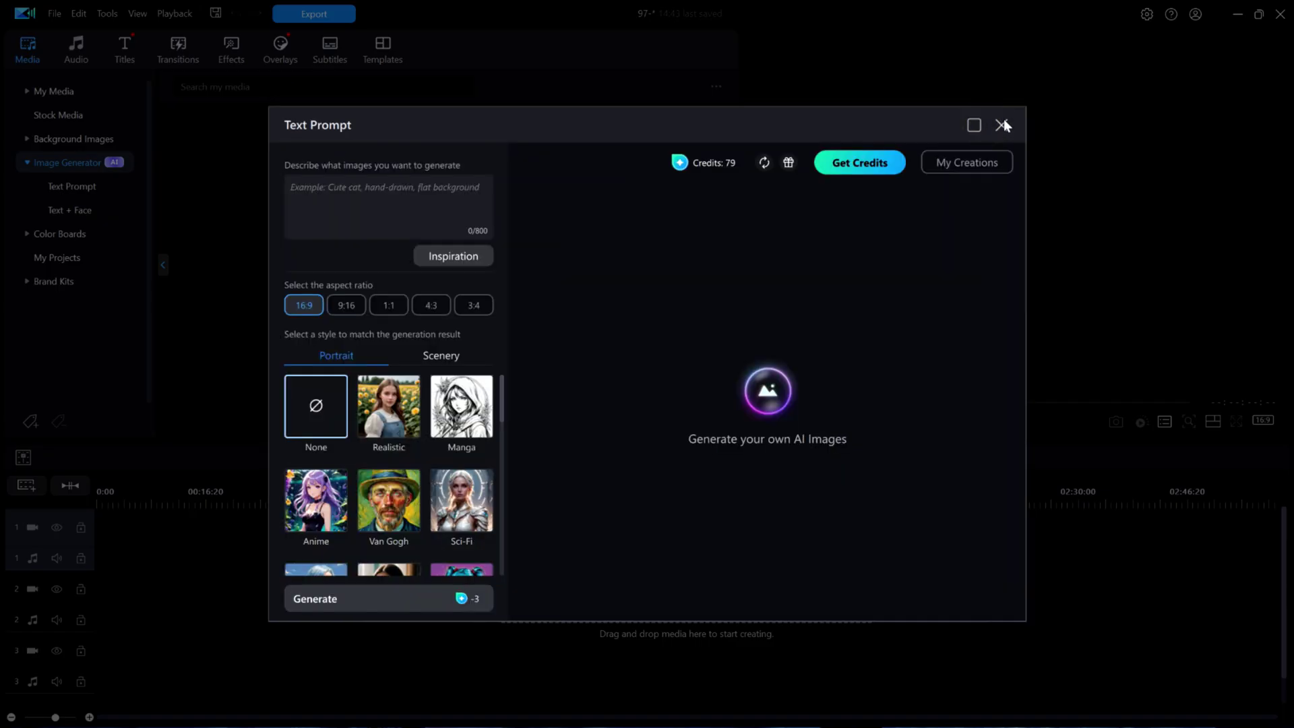
{"action": "left_click", "coordinate": [1002, 125]}
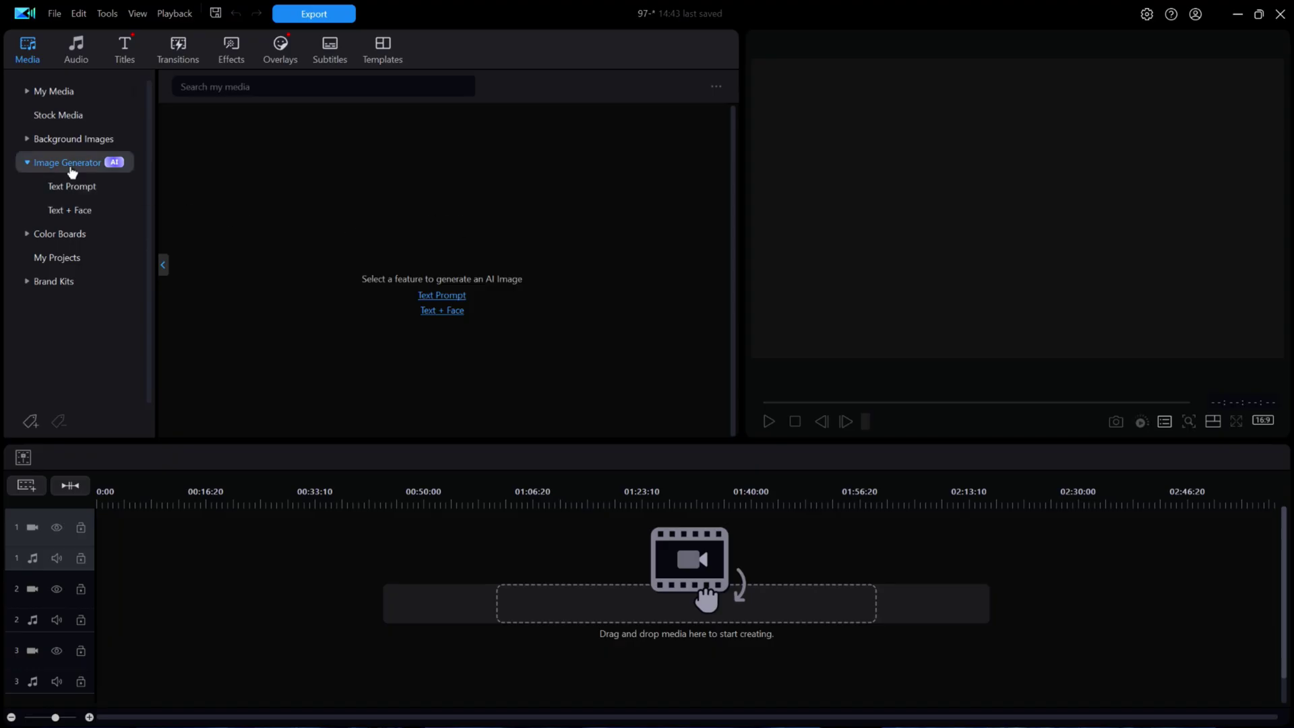
{"action": "left_click", "coordinate": [29, 91]}
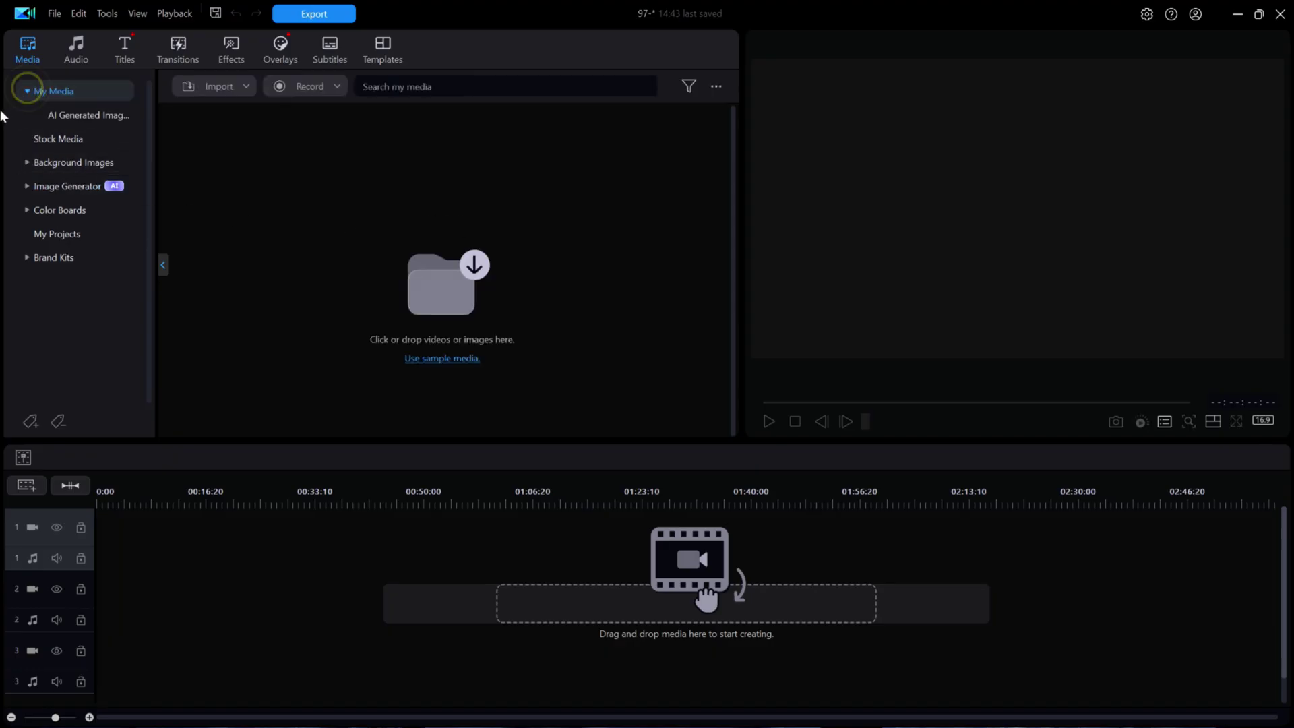
{"action": "left_click", "coordinate": [64, 117]}
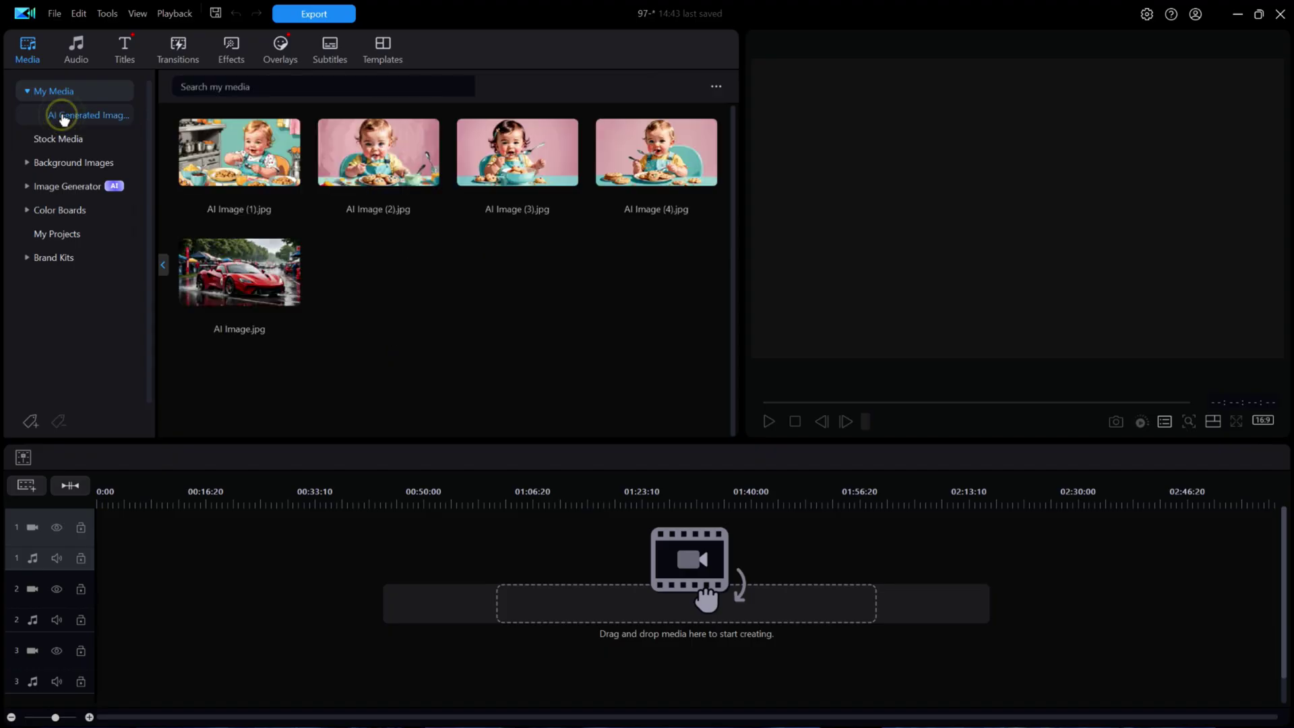
{"action": "left_click", "coordinate": [256, 271]}
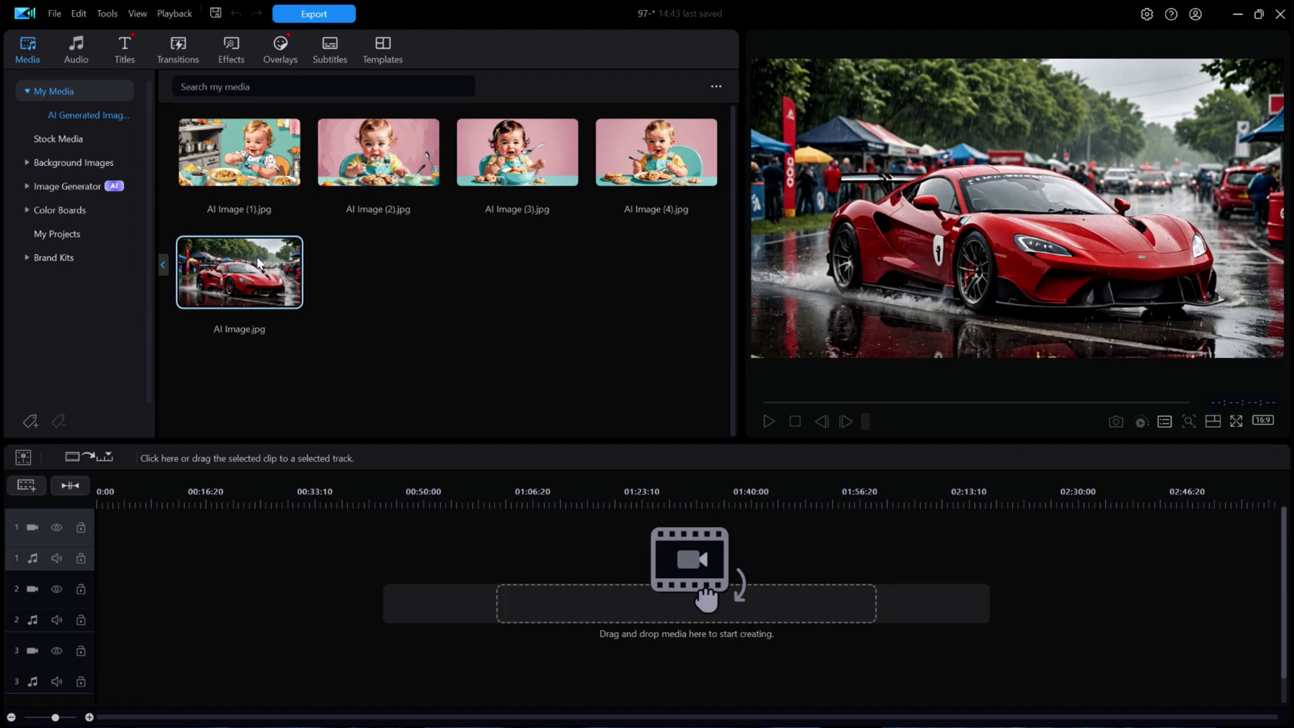
{"action": "right_click", "coordinate": [258, 263]}
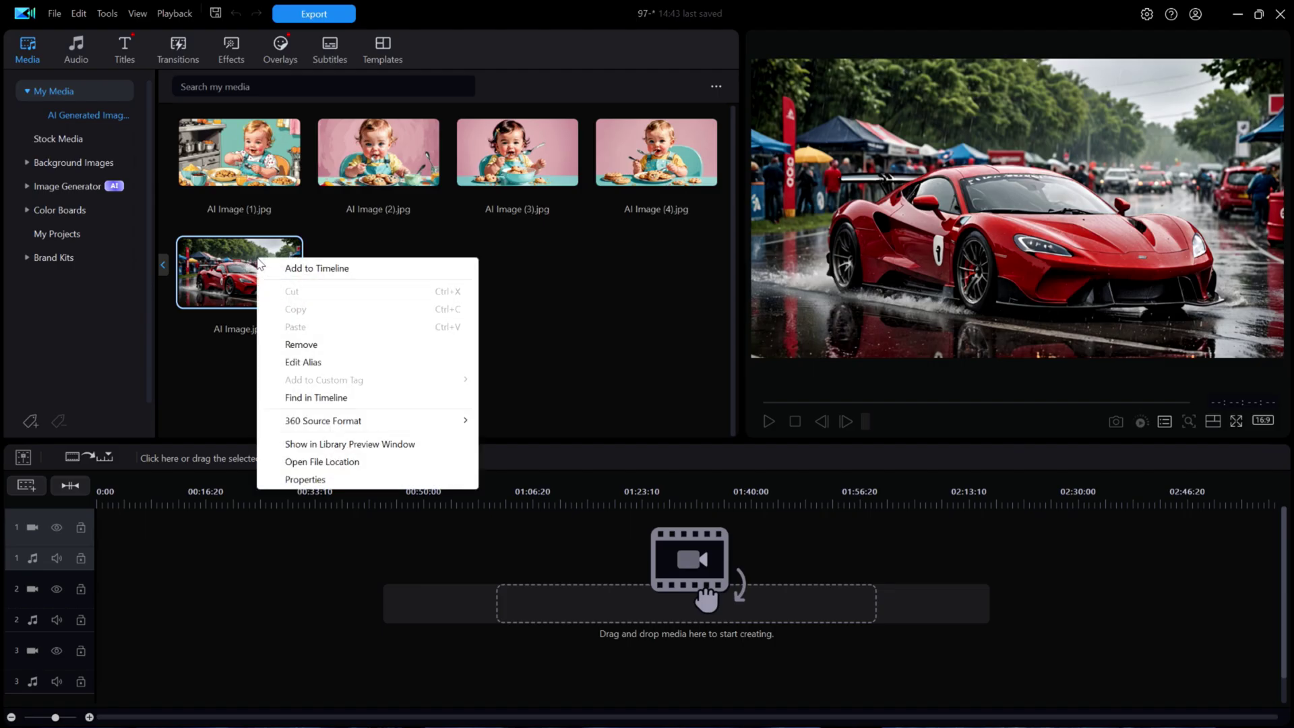
Open AI Image.jpg's file location in File Explorer and check the Downloaded AIImages folder path
{"action": "left_click", "coordinate": [287, 463]}
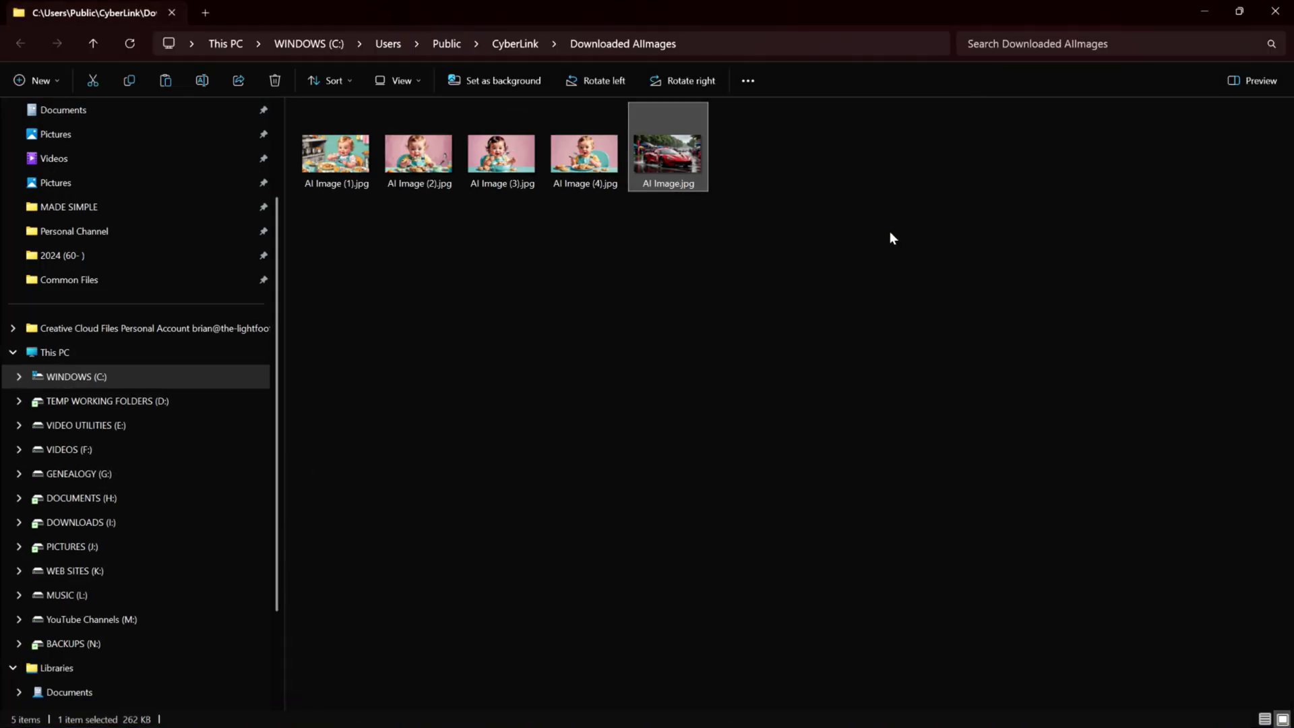
{"action": "left_click", "coordinate": [721, 42]}
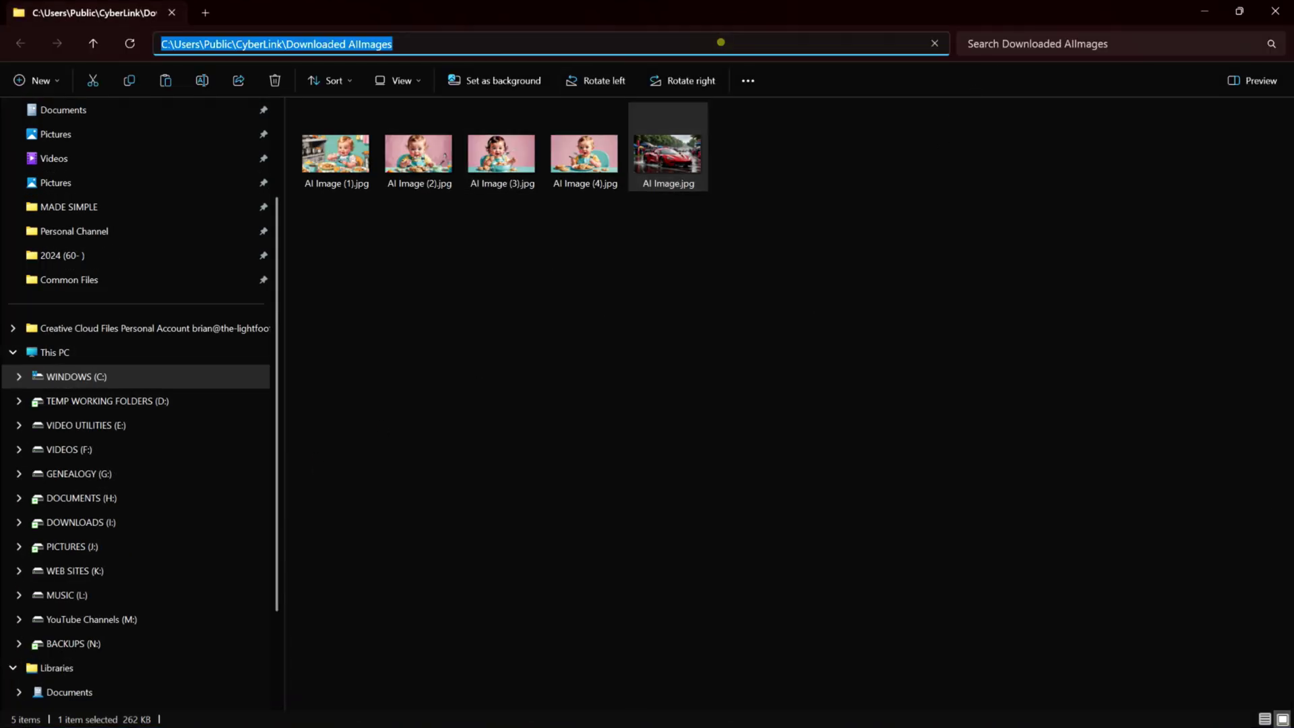
{"action": "left_click", "coordinate": [686, 254]}
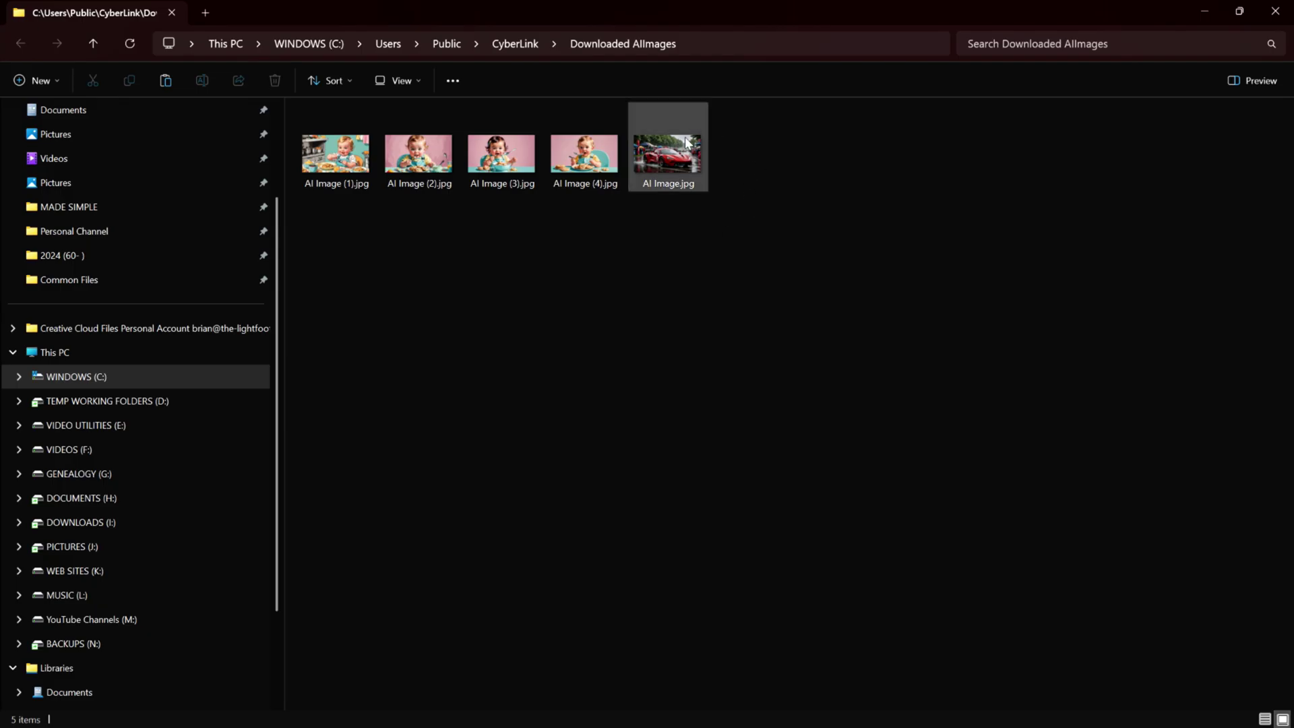
{"action": "left_click", "coordinate": [679, 159]}
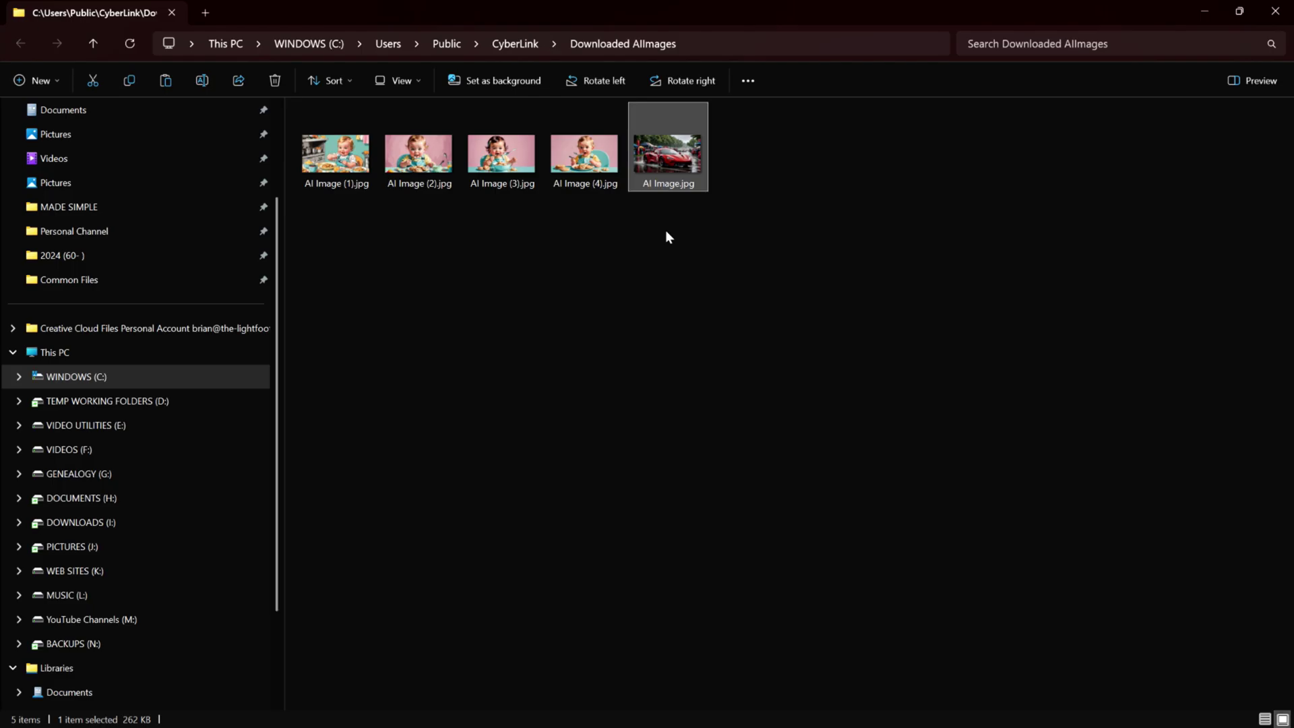
{"action": "key", "text": "Delete"}
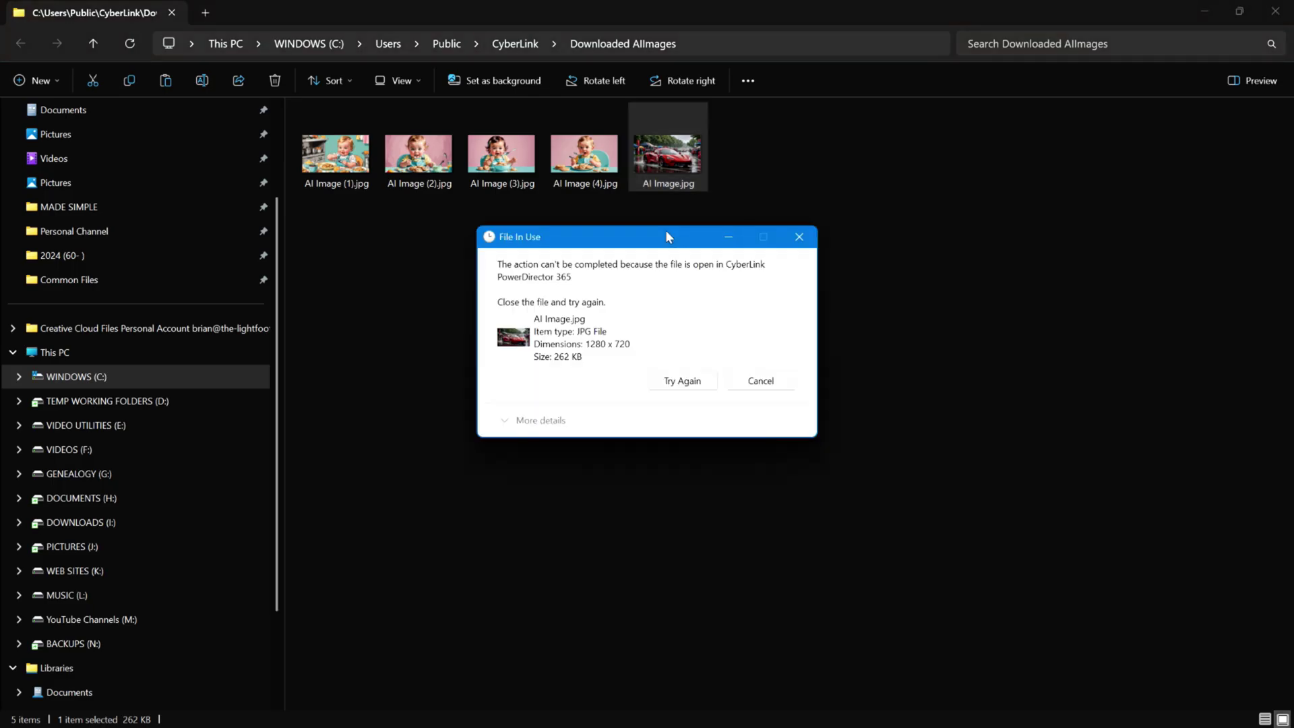
{"action": "left_click", "coordinate": [801, 236]}
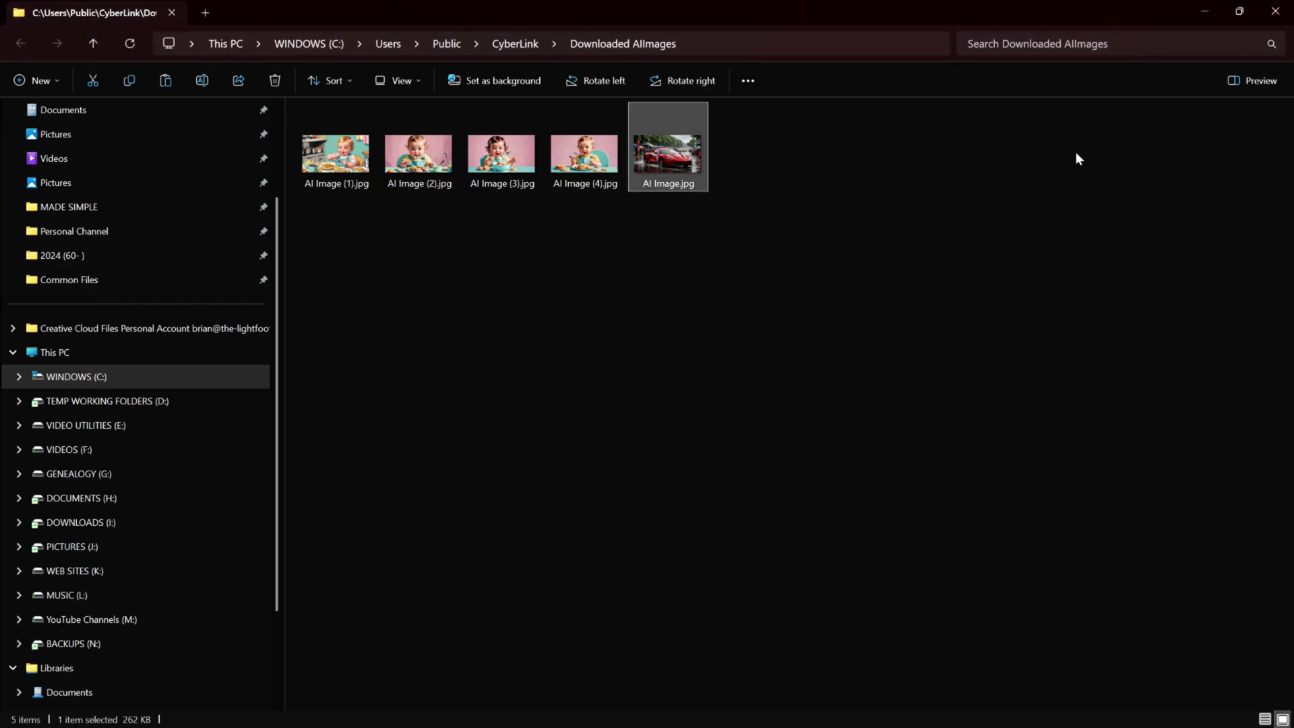
{"action": "left_click", "coordinate": [1205, 12]}
Close PowerDirector, delete AI Image.jpg from Downloaded AIImages, and relaunch PowerDirector 365
{"action": "left_click", "coordinate": [1279, 13]}
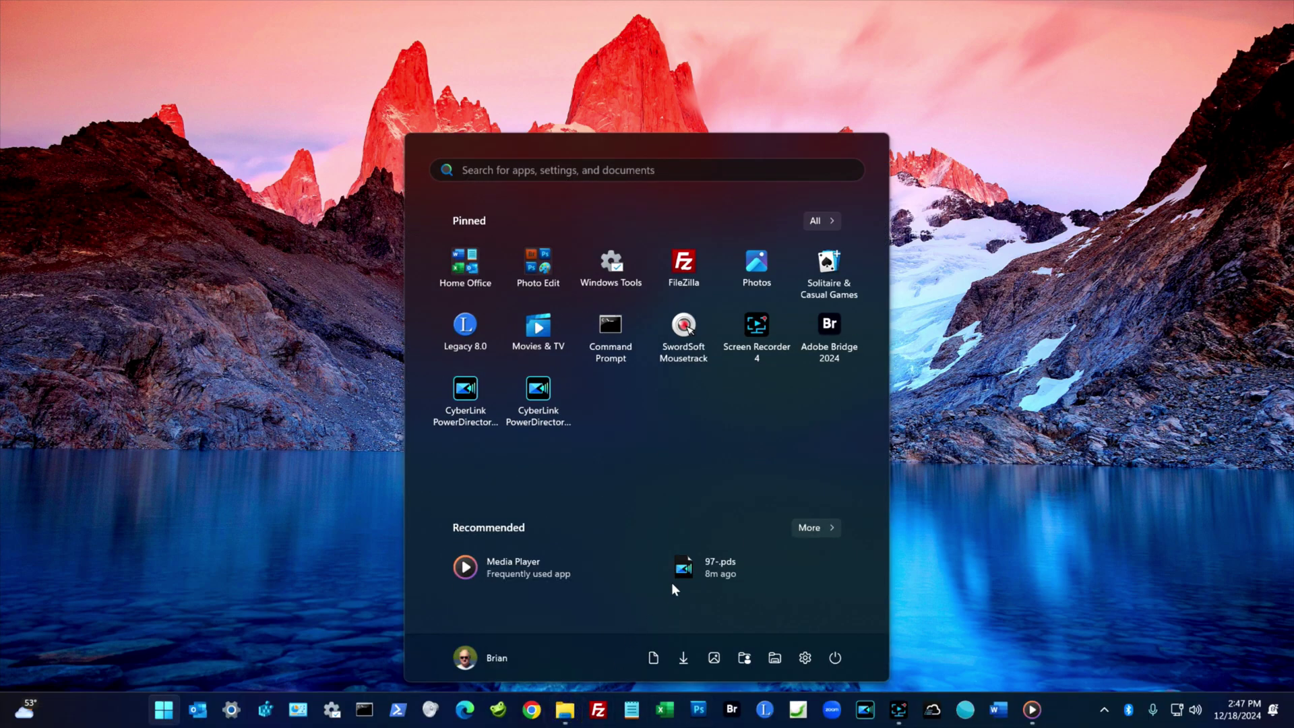
{"action": "left_click", "coordinate": [570, 714]}
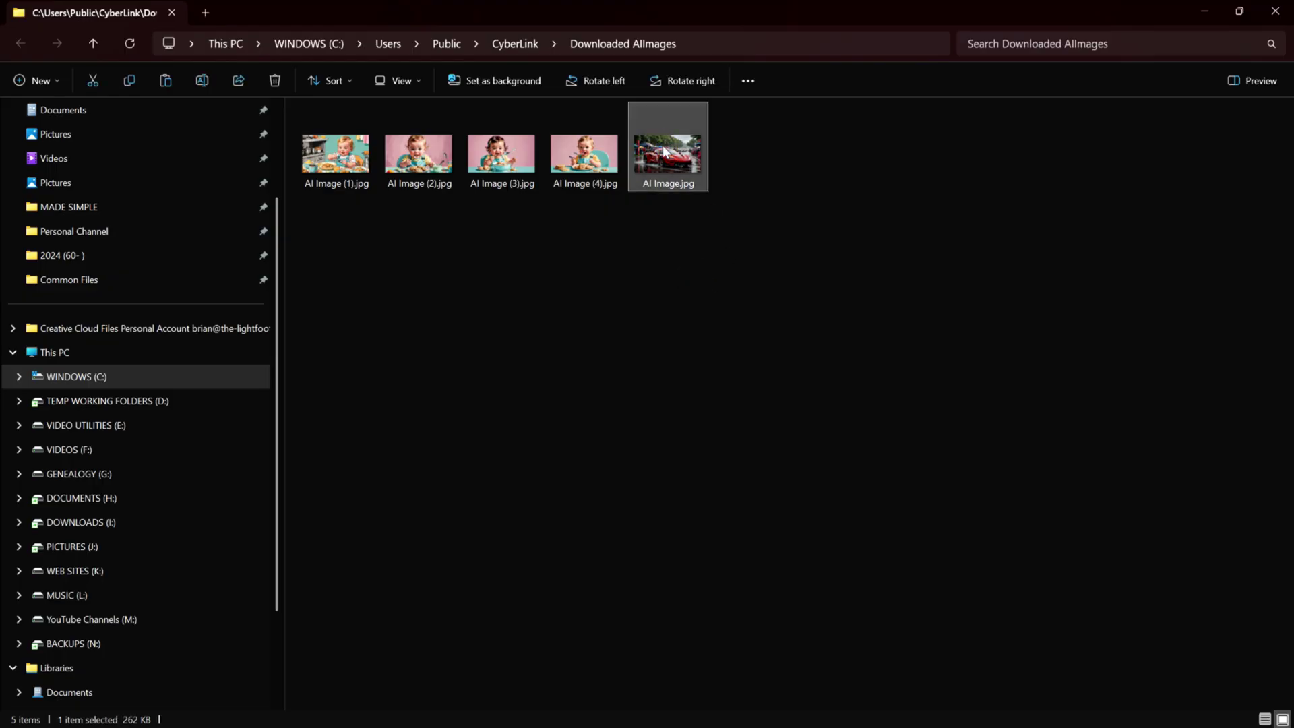
{"action": "key", "text": "Delete"}
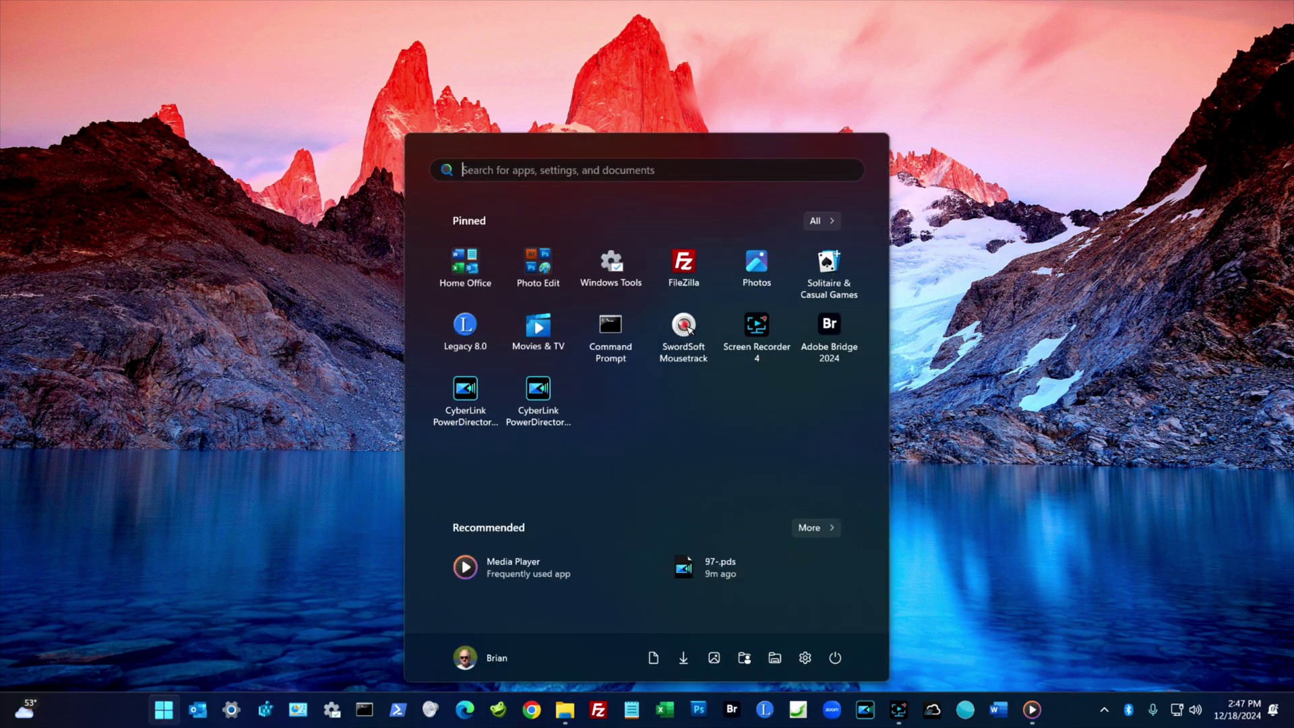
{"action": "left_click", "coordinate": [863, 713]}
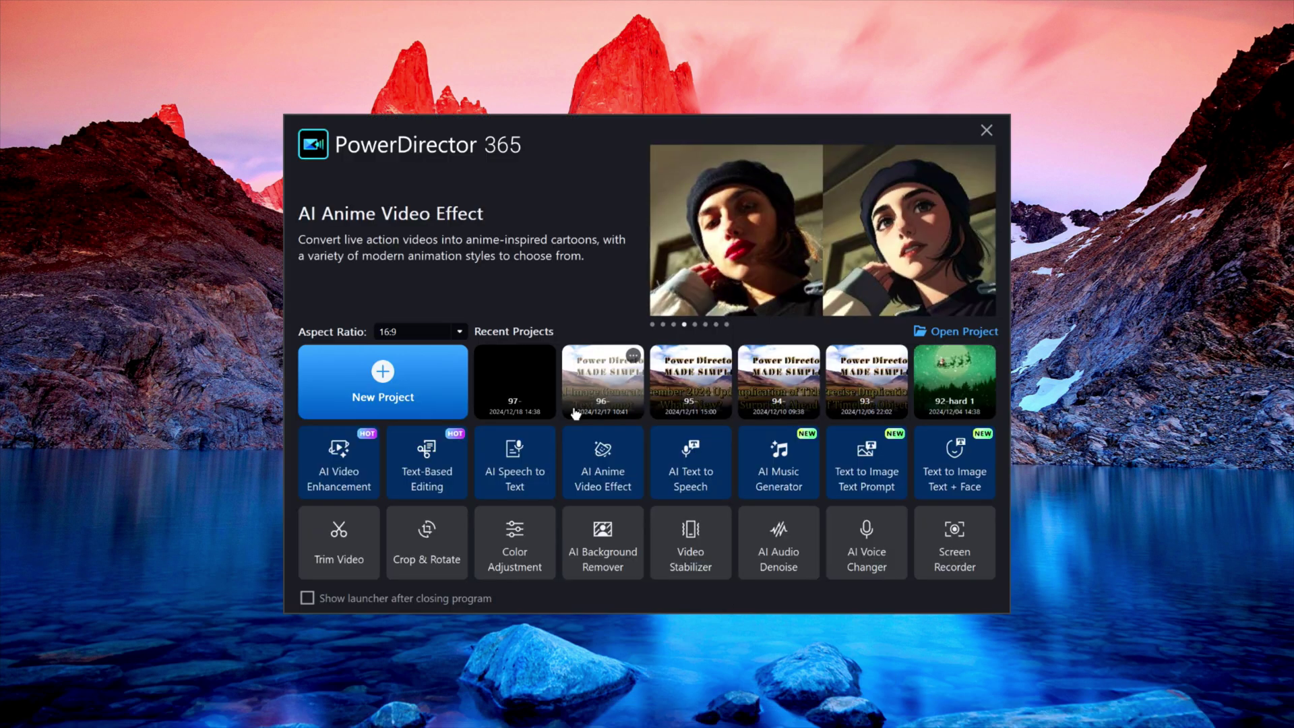
Start a new project and open AI Generated Images, now listing only AI Image (1)–(4).jpg
{"action": "left_click", "coordinate": [451, 389]}
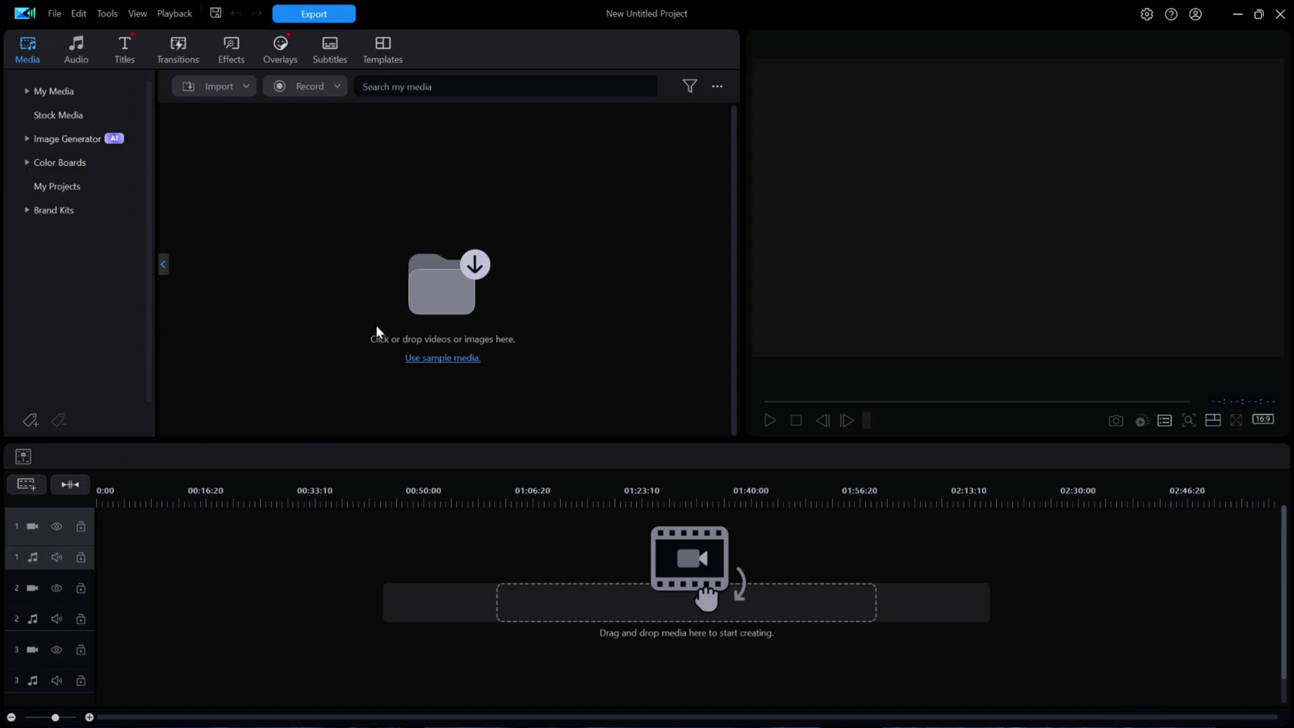
{"action": "left_click", "coordinate": [27, 91]}
{"action": "left_click", "coordinate": [71, 115]}
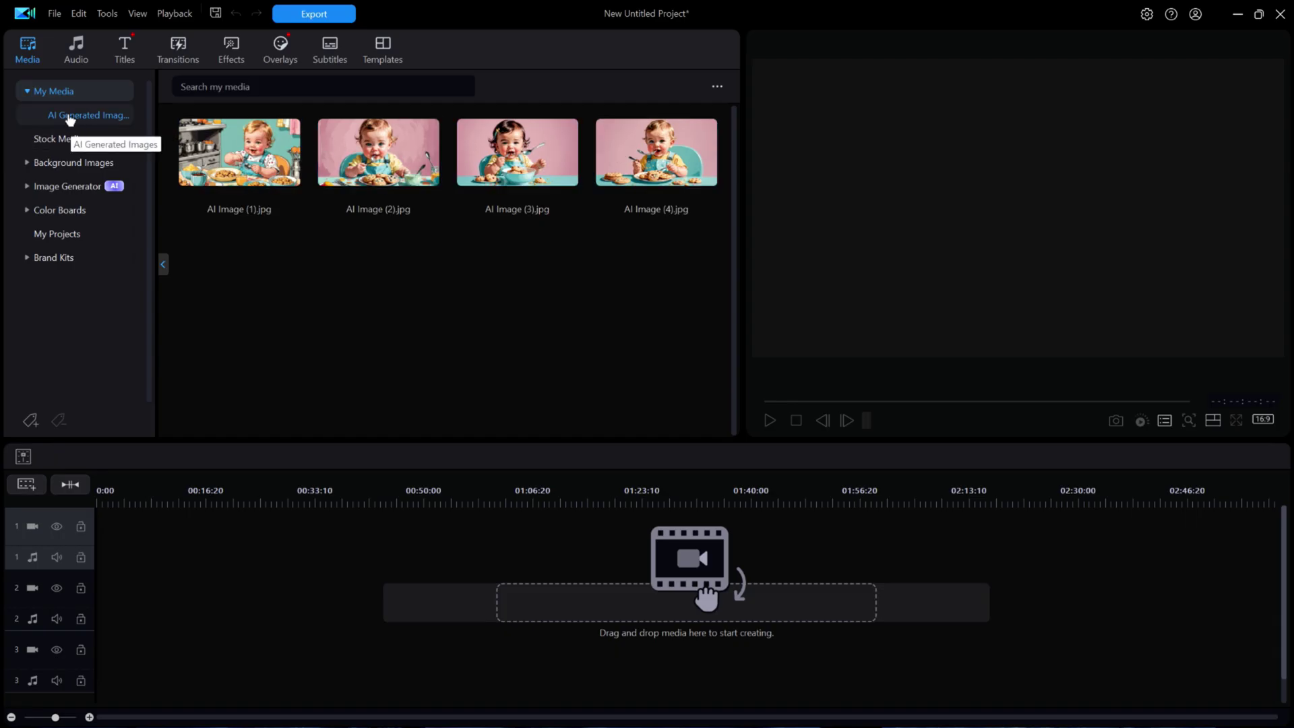
Open the Text + Face image generator from the Media room's Image Generator panel to view its face-photo advice
{"action": "left_click", "coordinate": [48, 120]}
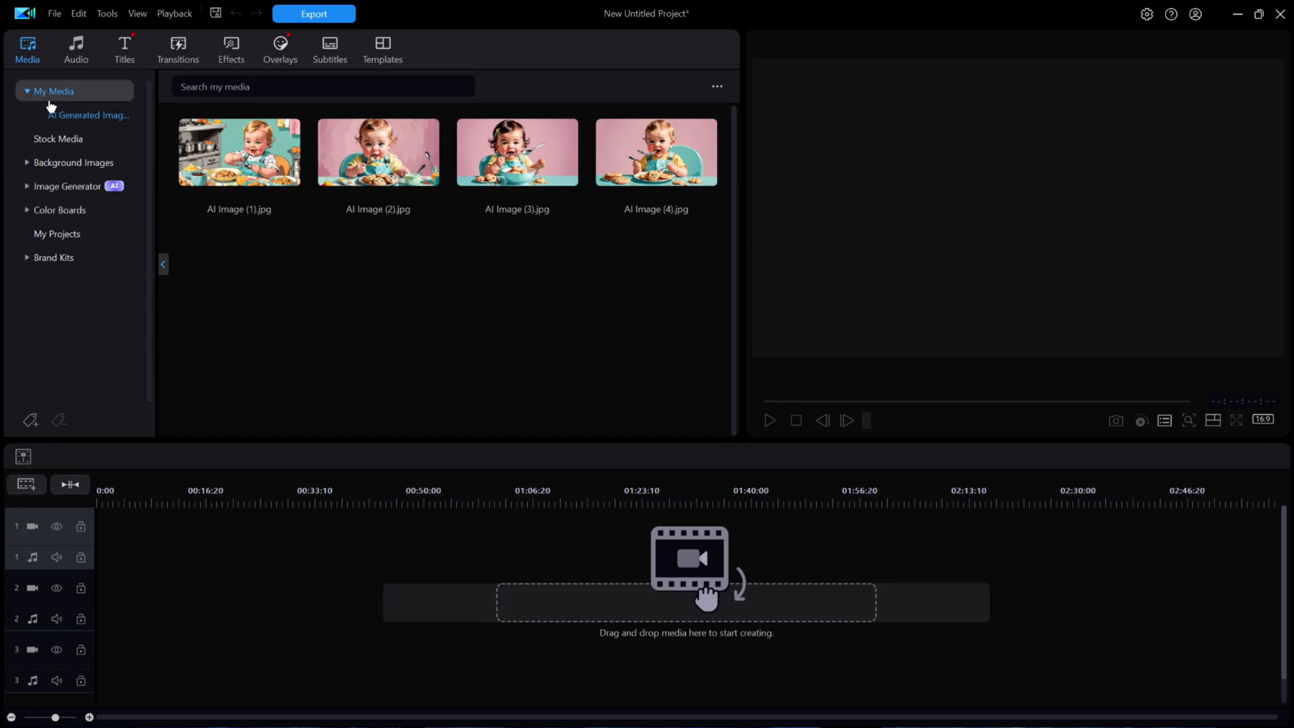
{"action": "left_click", "coordinate": [27, 187]}
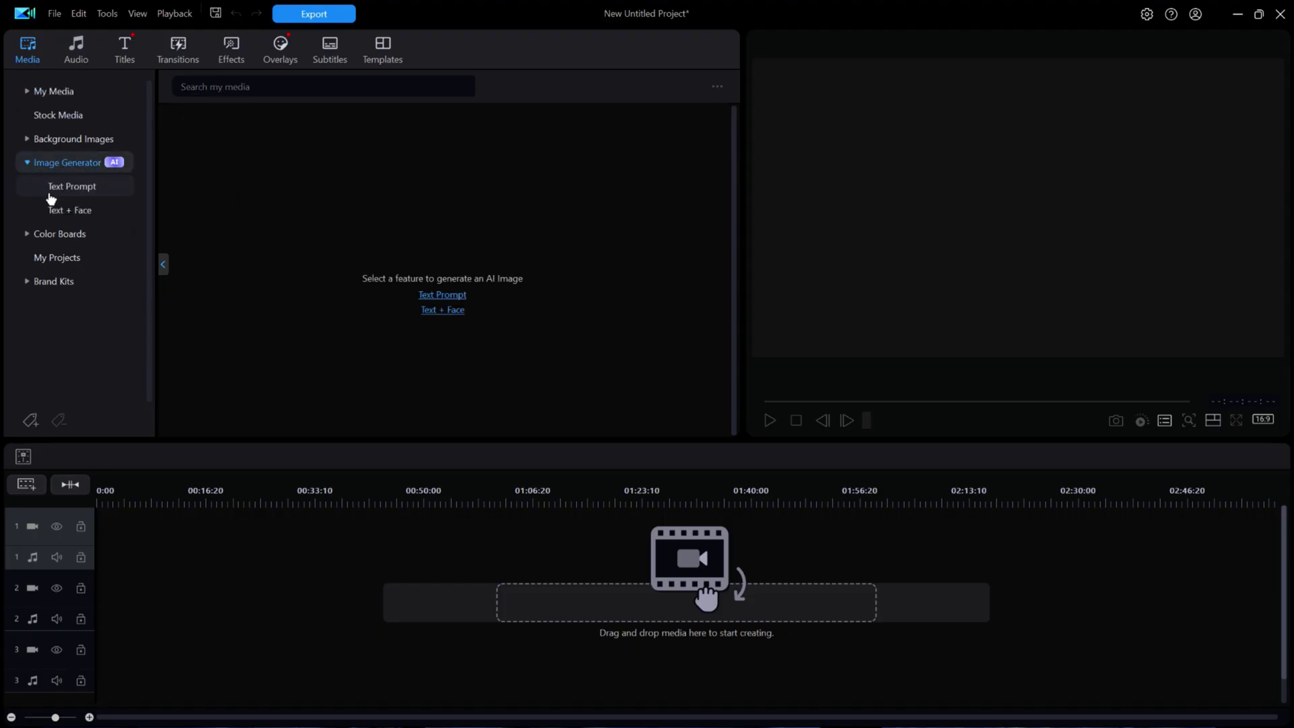
{"action": "left_click", "coordinate": [85, 212]}
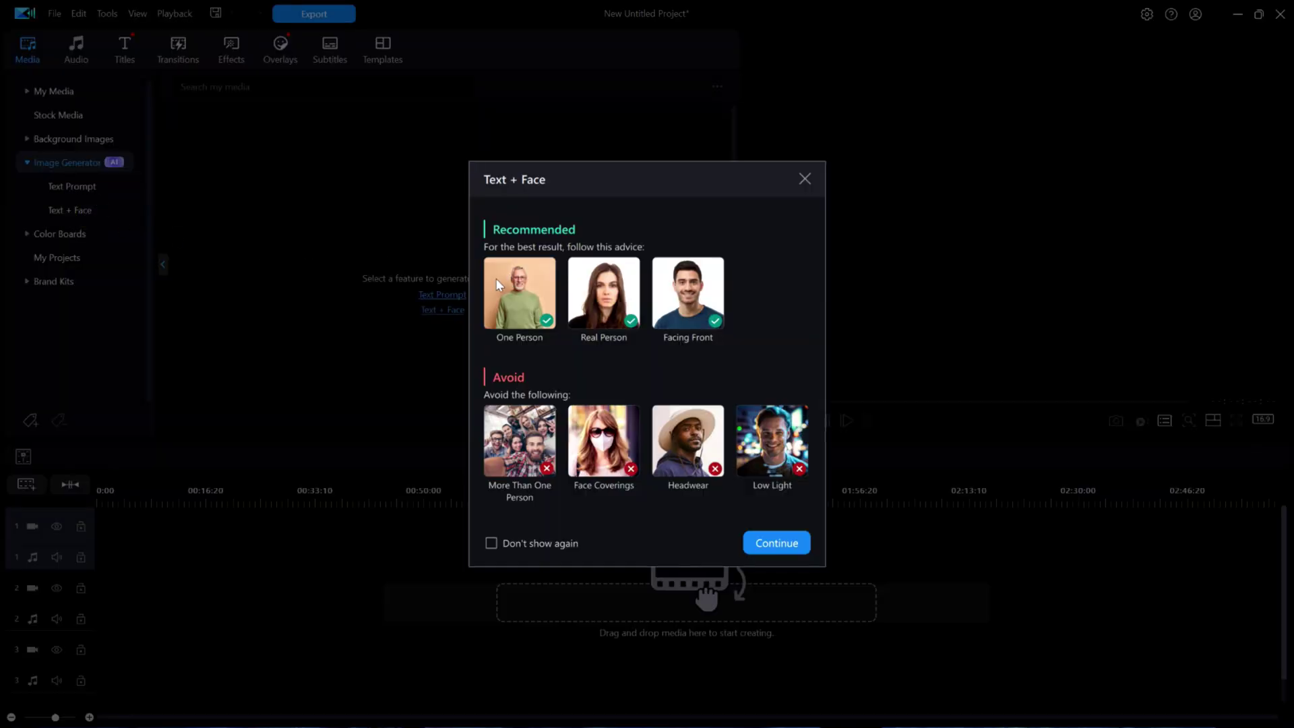